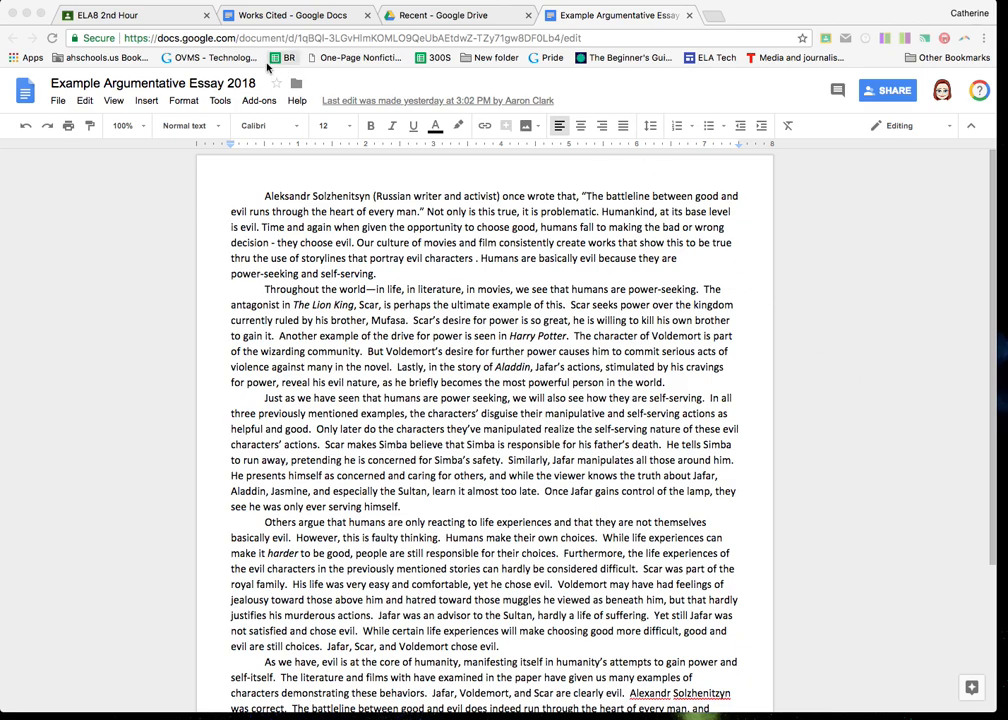
Step: Review the Argumentative Essay assignment in Classroom and the Works Cited document's MLA instructions and shared source list
{"action": "left_click", "coordinate": [149, 21]}
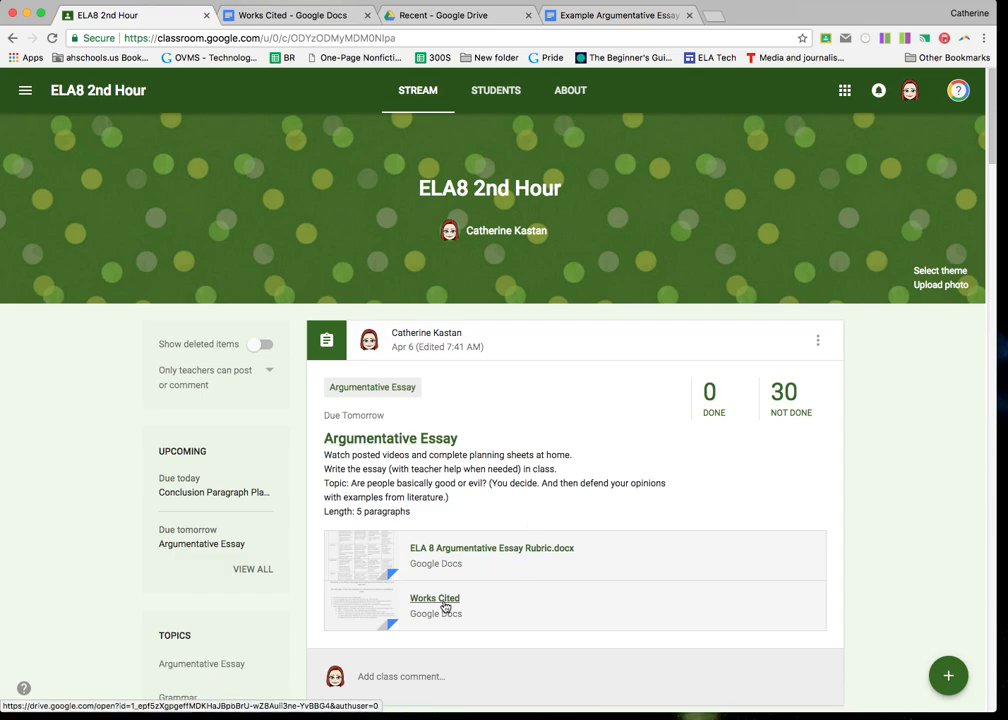
{"action": "left_click", "coordinate": [302, 20]}
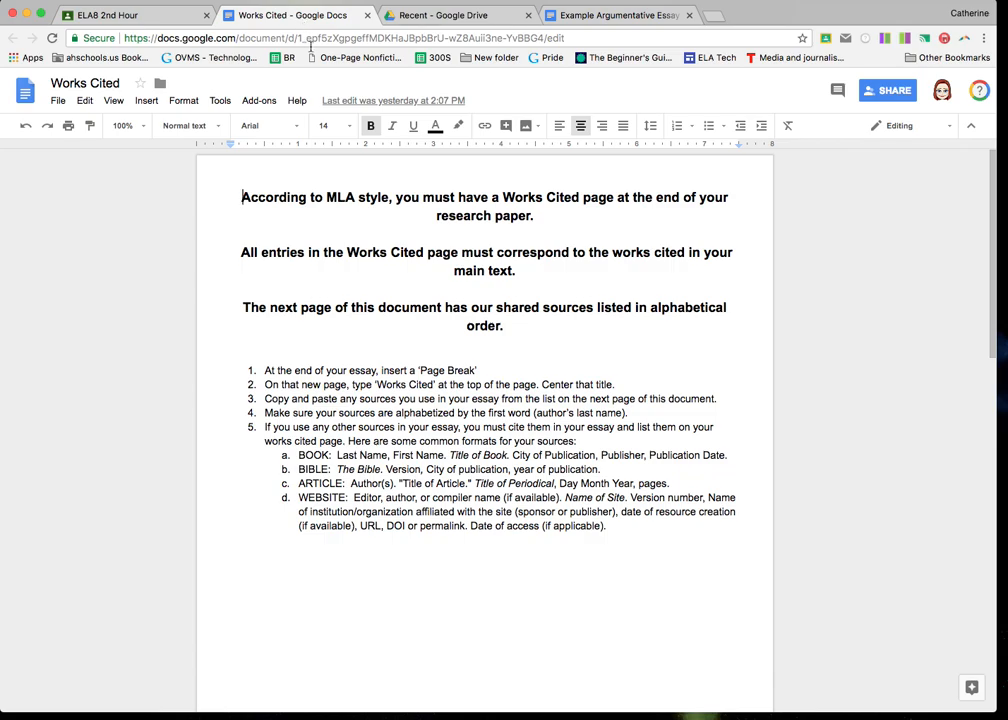
{"action": "scroll", "coordinate": [290, 263], "scroll_direction": "down", "scroll_amount": 1}
{"action": "scroll", "coordinate": [290, 263], "scroll_direction": "down", "scroll_amount": 10}
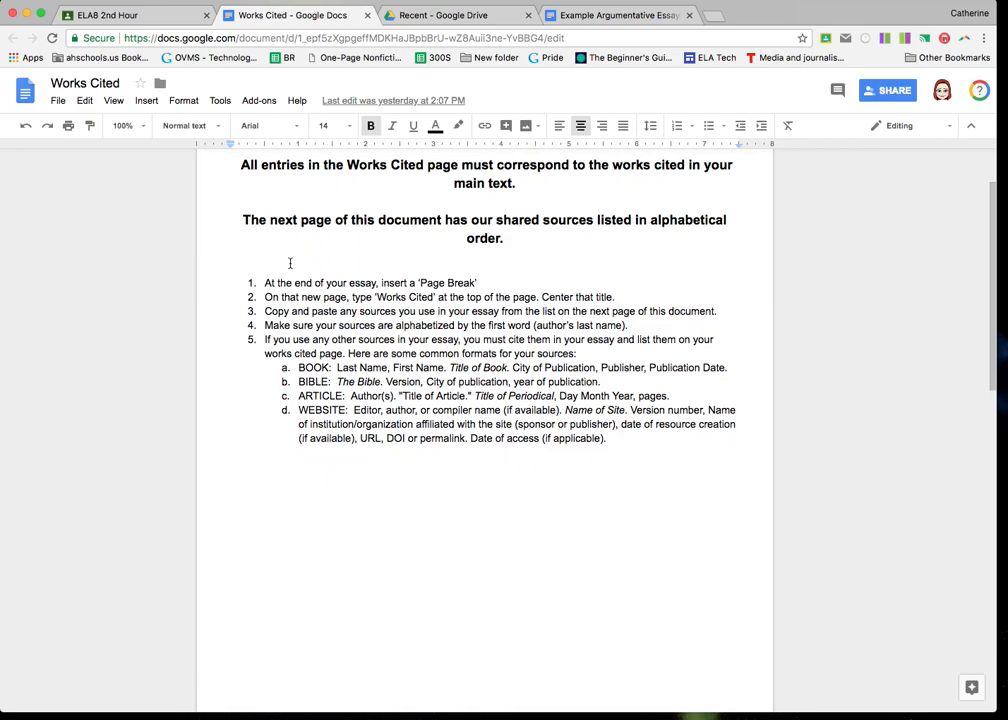
{"action": "scroll", "coordinate": [290, 263], "scroll_direction": "down", "scroll_amount": 3}
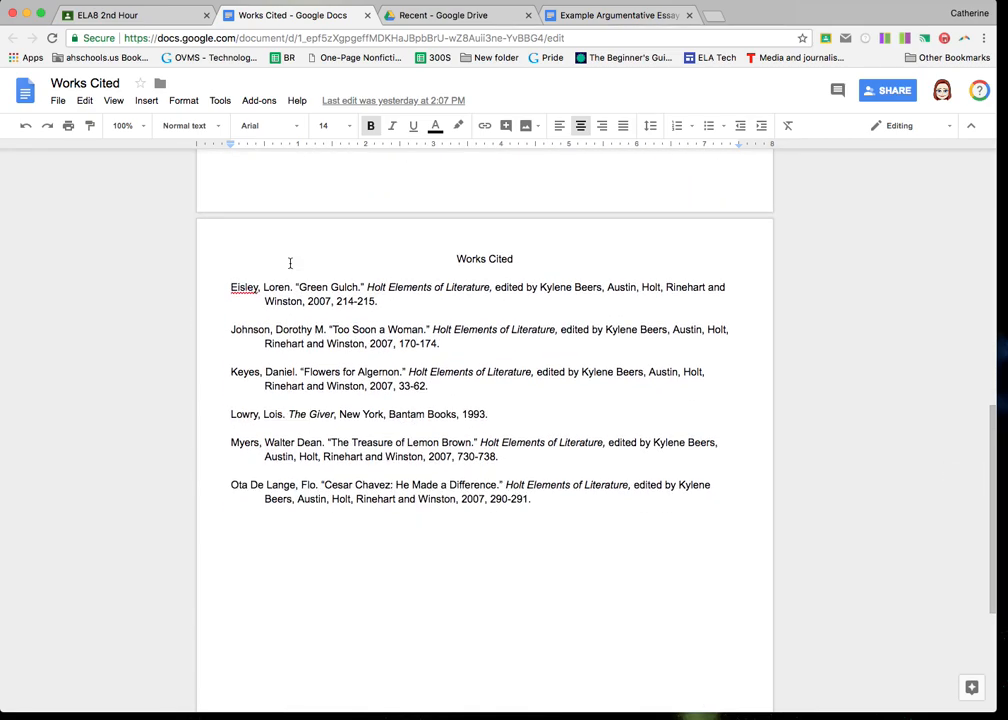
{"action": "scroll", "coordinate": [290, 263], "scroll_direction": "up", "scroll_amount": 2}
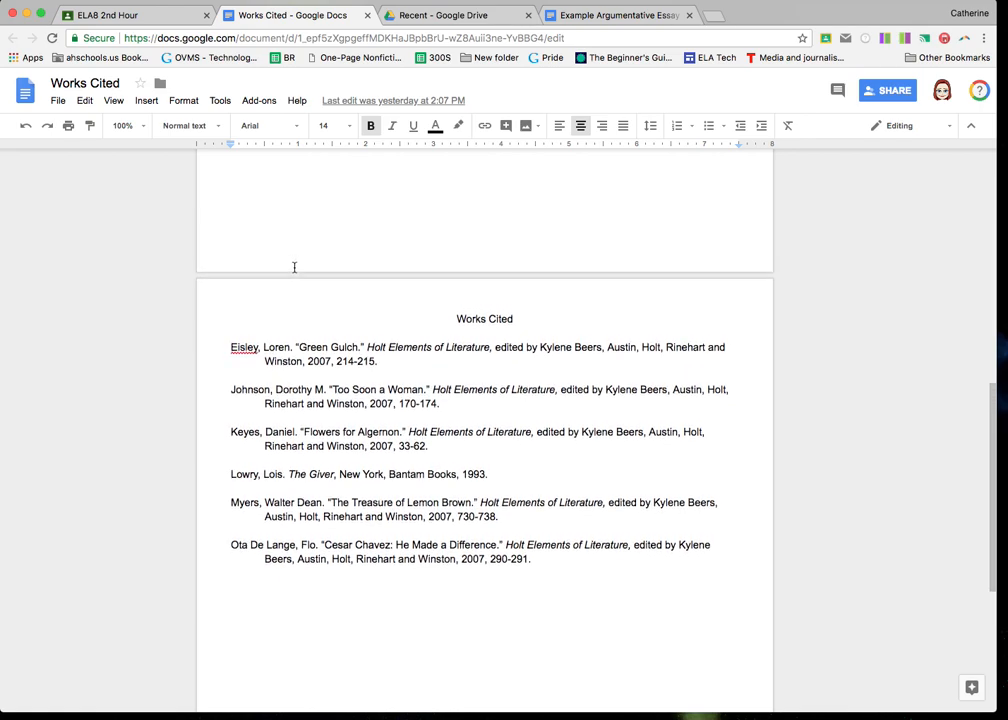
{"action": "scroll", "coordinate": [294, 267], "scroll_direction": "up", "scroll_amount": 12}
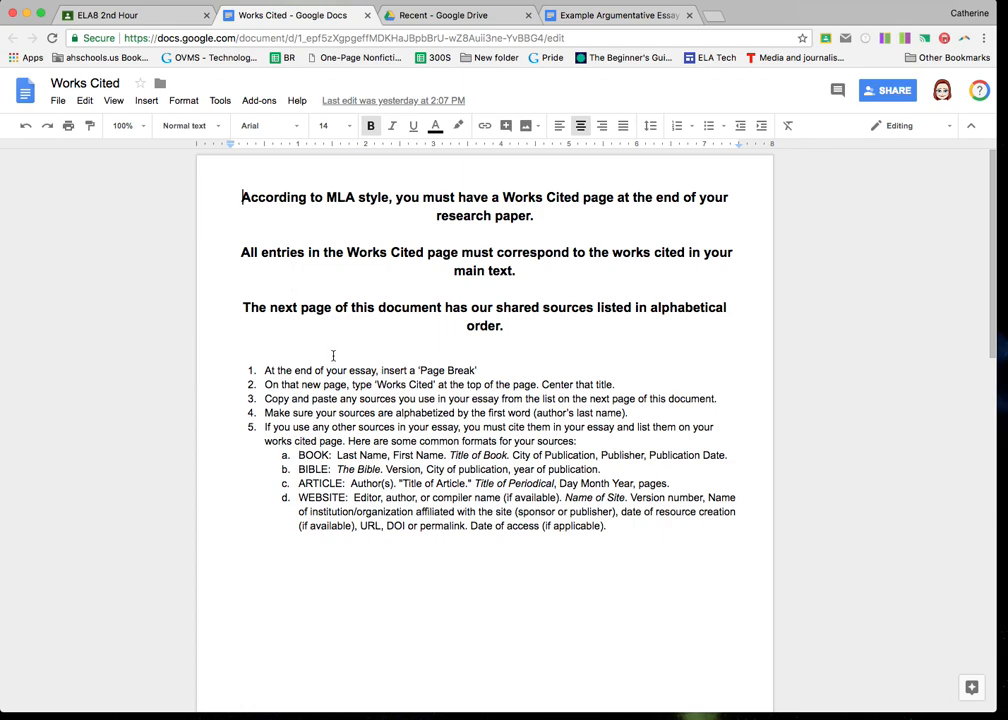
{"action": "left_click_drag", "start_coordinate": [490, 370], "coordinate": [370, 370]}
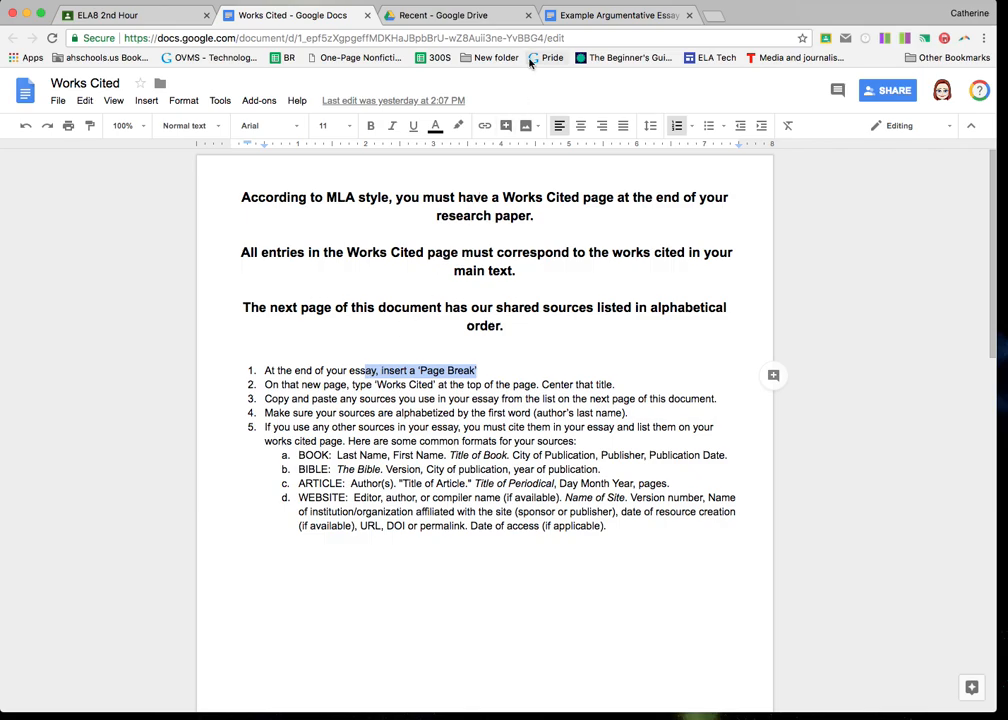
Step: In the Example Argumentative Essay 2018 document, add two line breaks after the concluding paragraph and insert a page break
{"action": "left_click", "coordinate": [590, 18]}
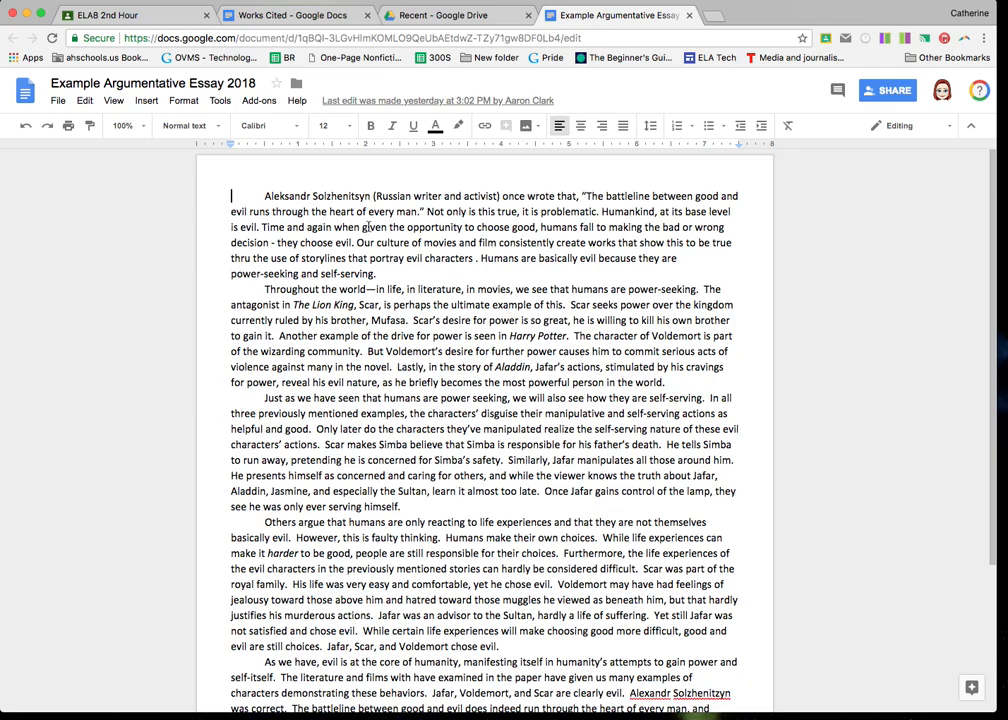
{"action": "scroll", "coordinate": [244, 200], "scroll_direction": "down", "scroll_amount": 1}
{"action": "scroll", "coordinate": [247, 213], "scroll_direction": "down", "scroll_amount": 3}
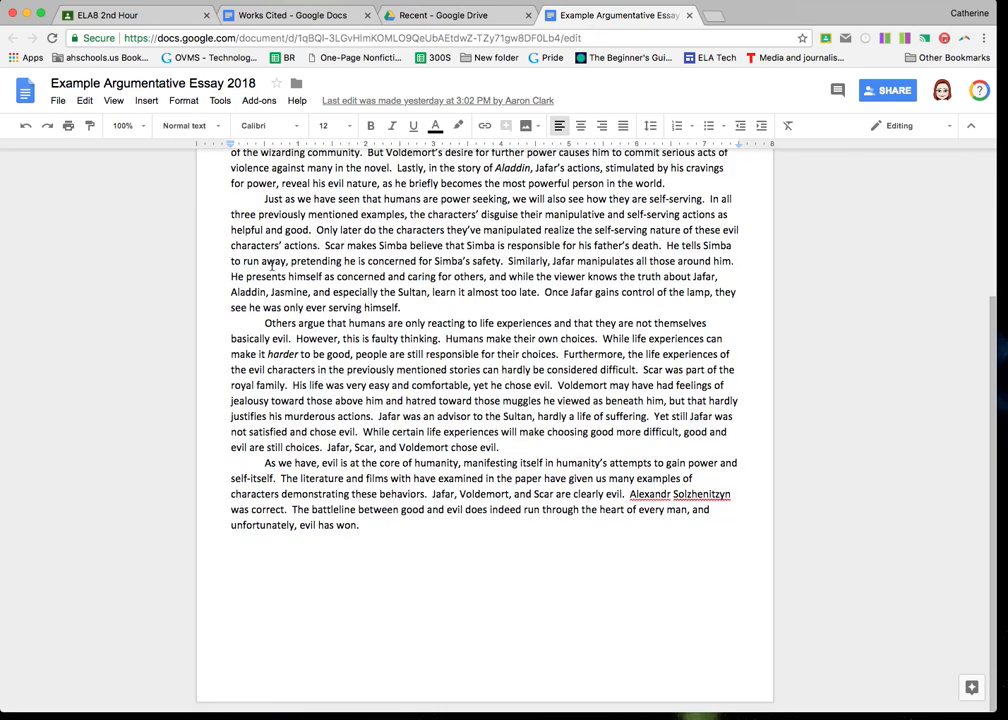
{"action": "double_click", "coordinate": [412, 530]}
{"action": "key", "text": "Return"}
{"action": "key", "text": "Return"}
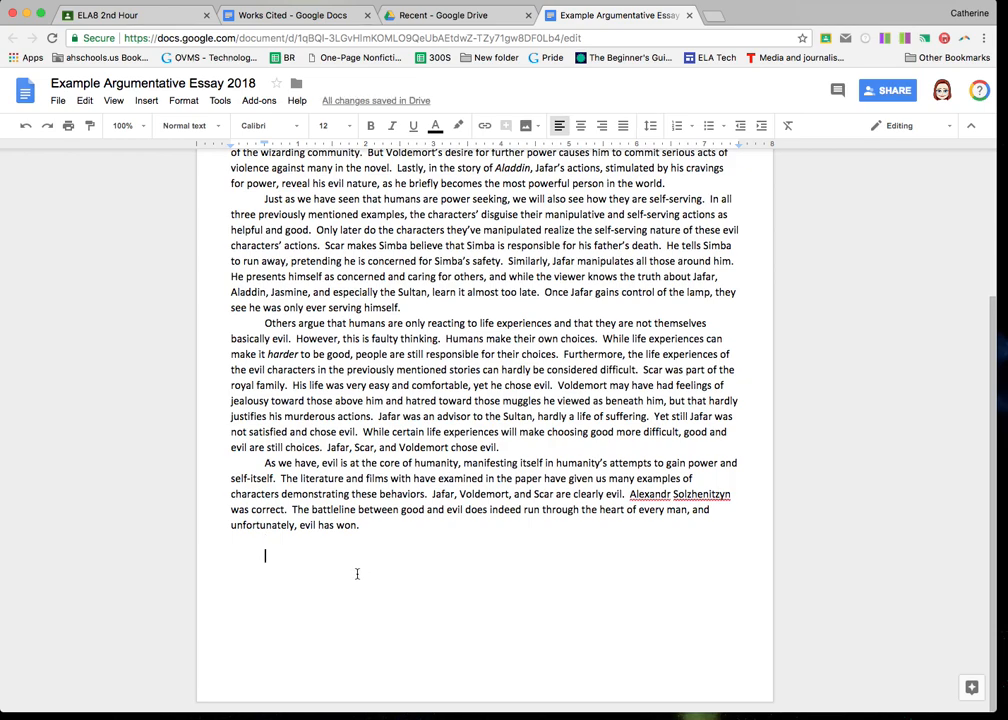
{"action": "left_click", "coordinate": [147, 101]}
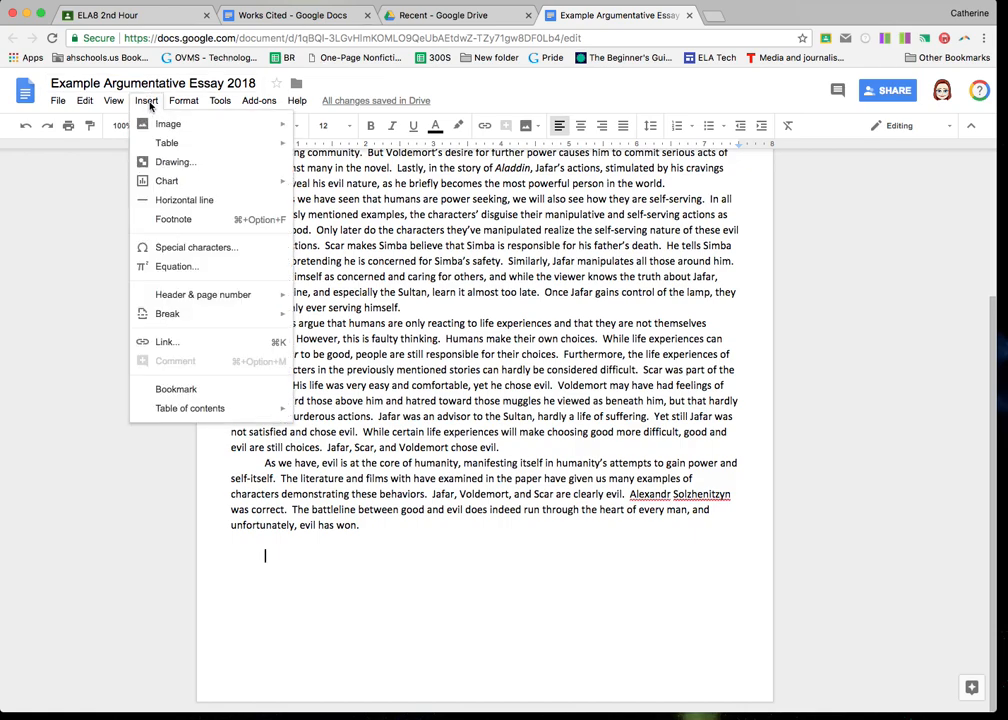
{"action": "mouse_move", "coordinate": [186, 315]}
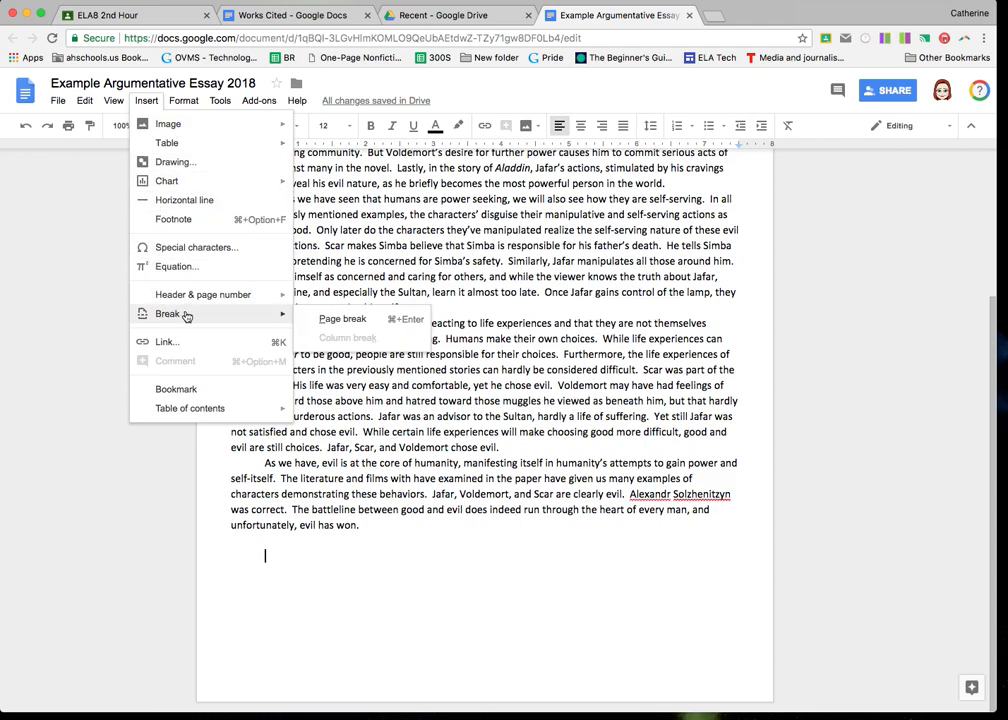
{"action": "left_click", "coordinate": [331, 320]}
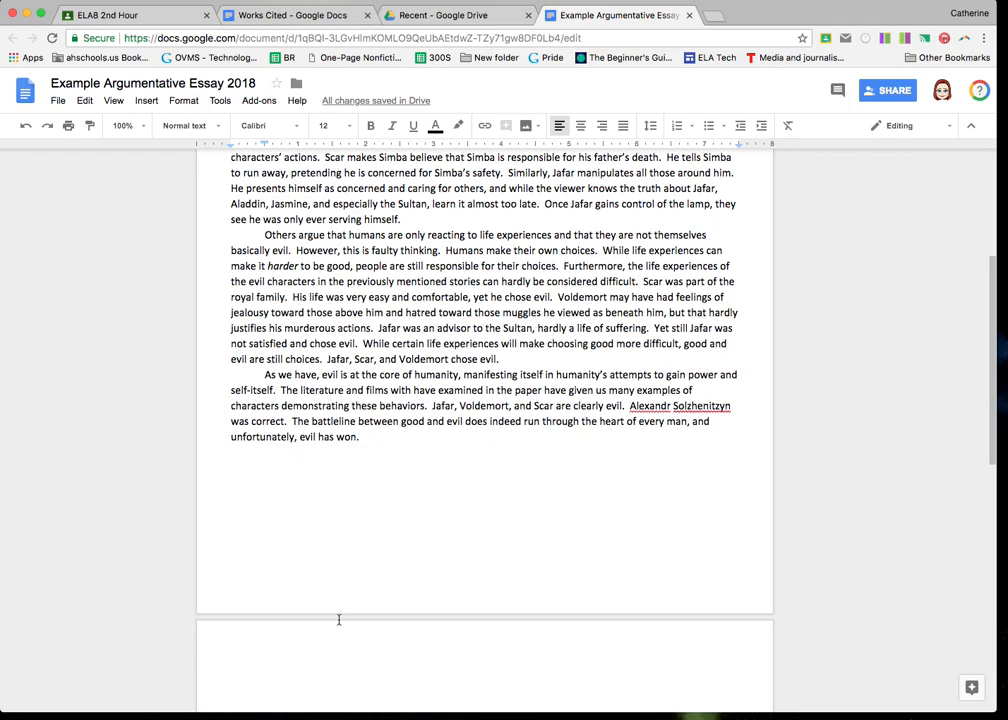
Step: Check the title instruction in the Works Cited document, and add a centered "Works Cited" title on the essay's new page
{"action": "left_click", "coordinate": [309, 19]}
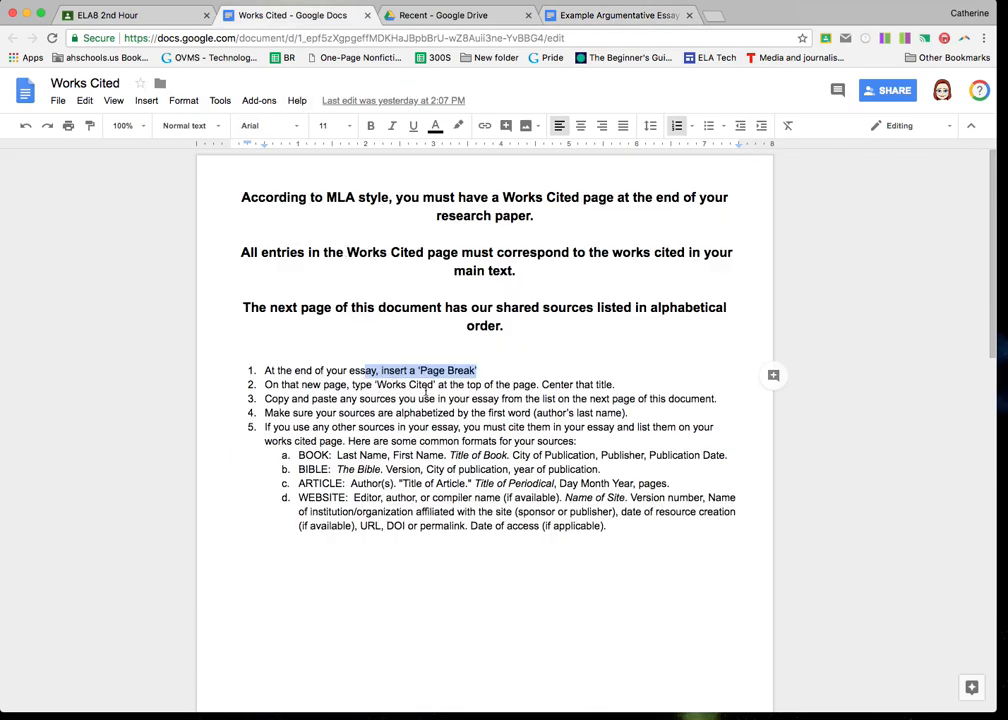
{"action": "left_click", "coordinate": [600, 16]}
{"action": "left_click", "coordinate": [265, 660]}
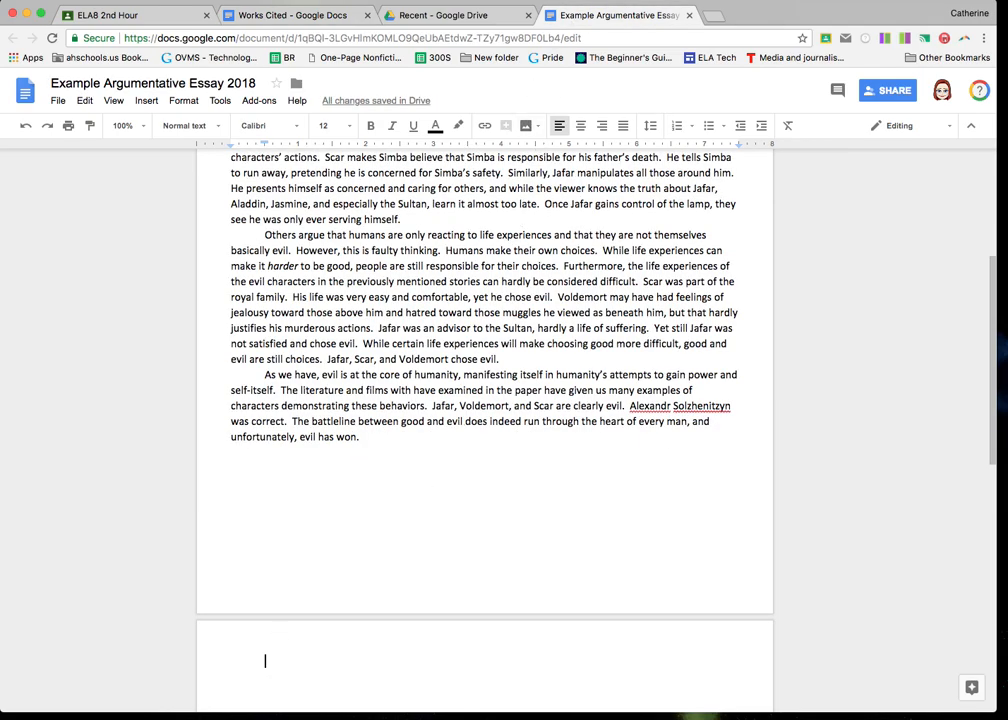
{"action": "type", "text": "Works Cited"}
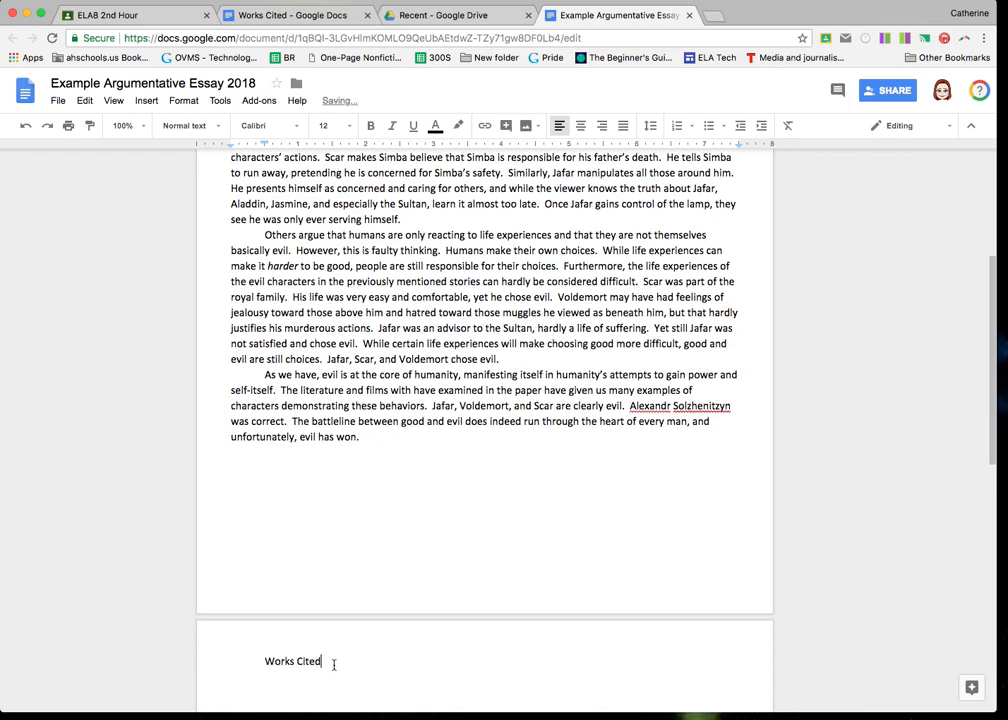
{"action": "left_click_drag", "start_coordinate": [333, 664], "coordinate": [246, 662]}
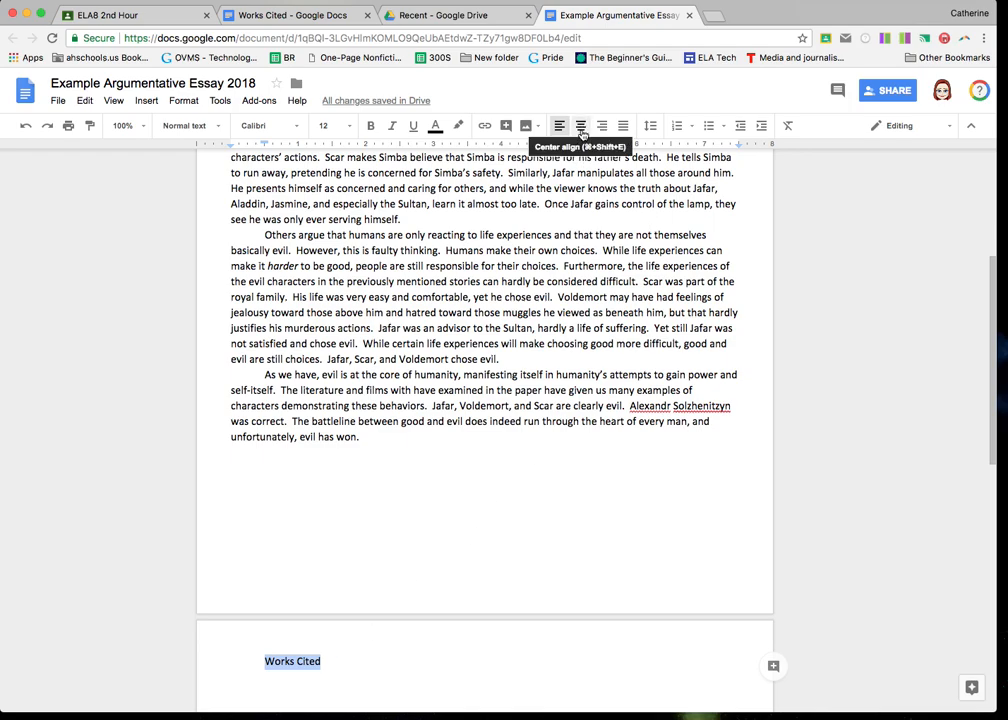
{"action": "left_click", "coordinate": [581, 127]}
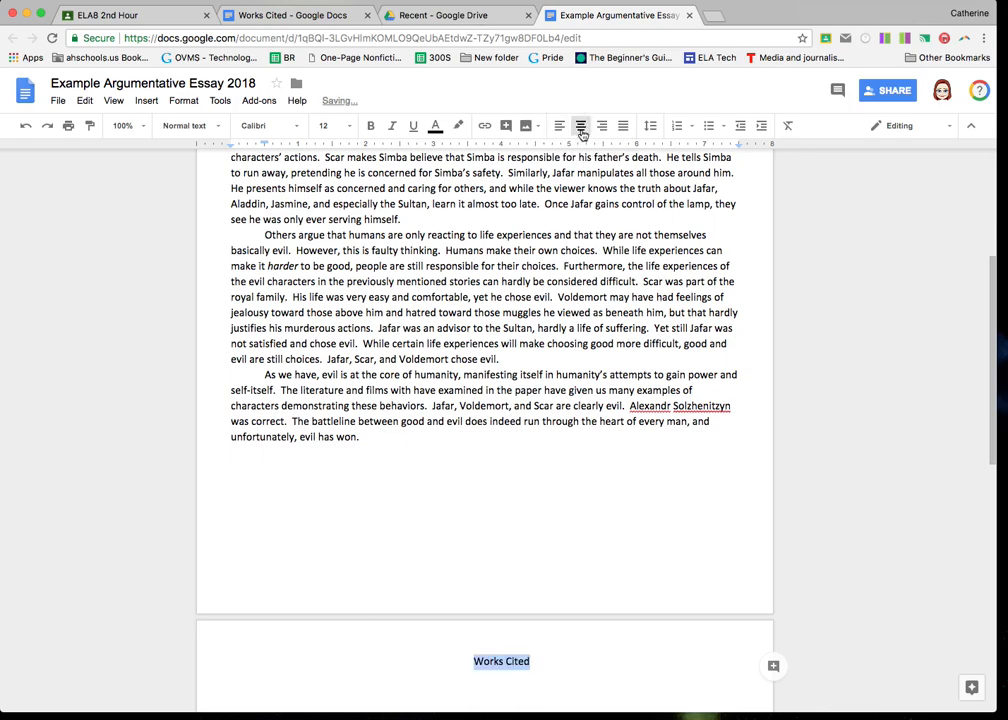
Step: Start a new left-aligned line below the Works Cited title
{"action": "left_click", "coordinate": [549, 663]}
{"action": "key", "text": "Return"}
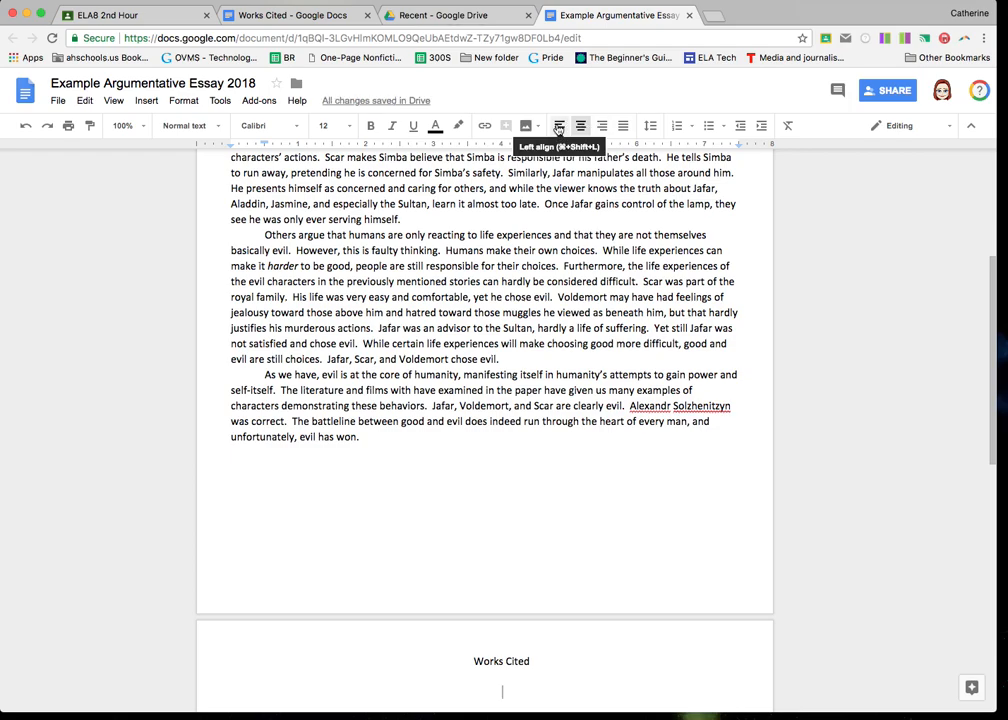
{"action": "left_click", "coordinate": [559, 127]}
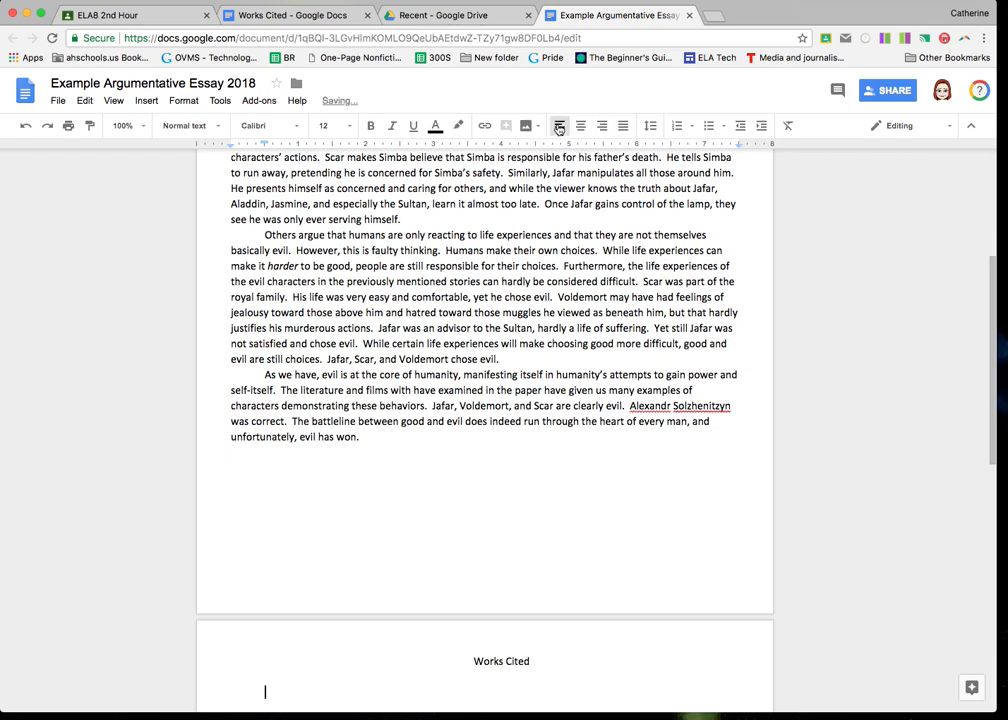
Step: Read the instruction on copying sources and copy the "Green Gulch" citation from the source list in the Works Cited document
{"action": "left_click", "coordinate": [312, 17]}
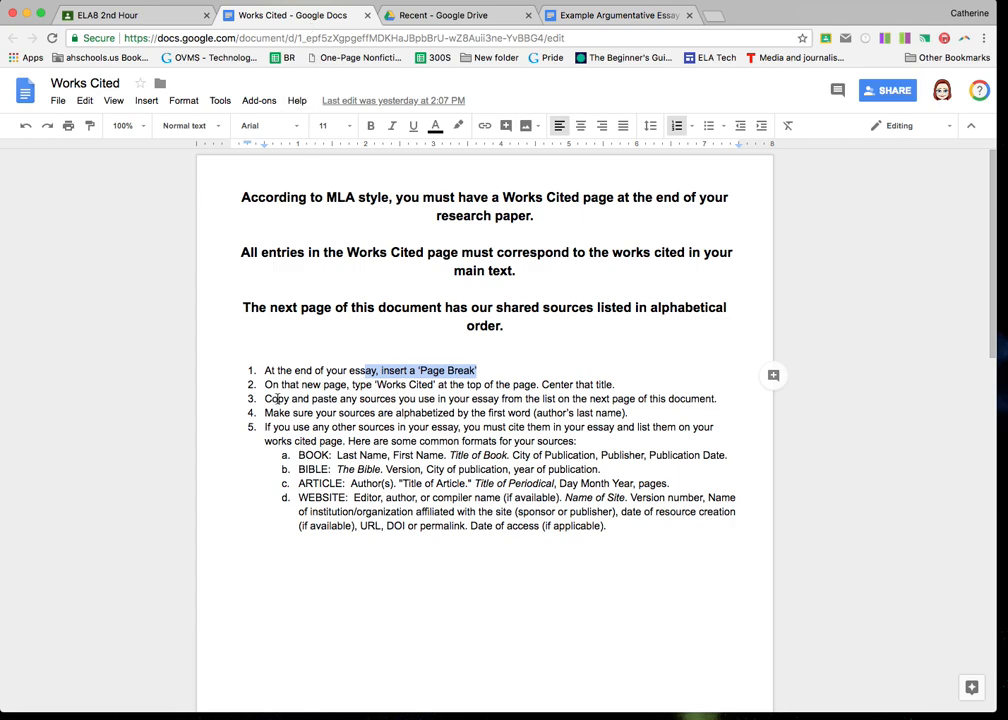
{"action": "left_click_drag", "start_coordinate": [263, 398], "coordinate": [437, 399]}
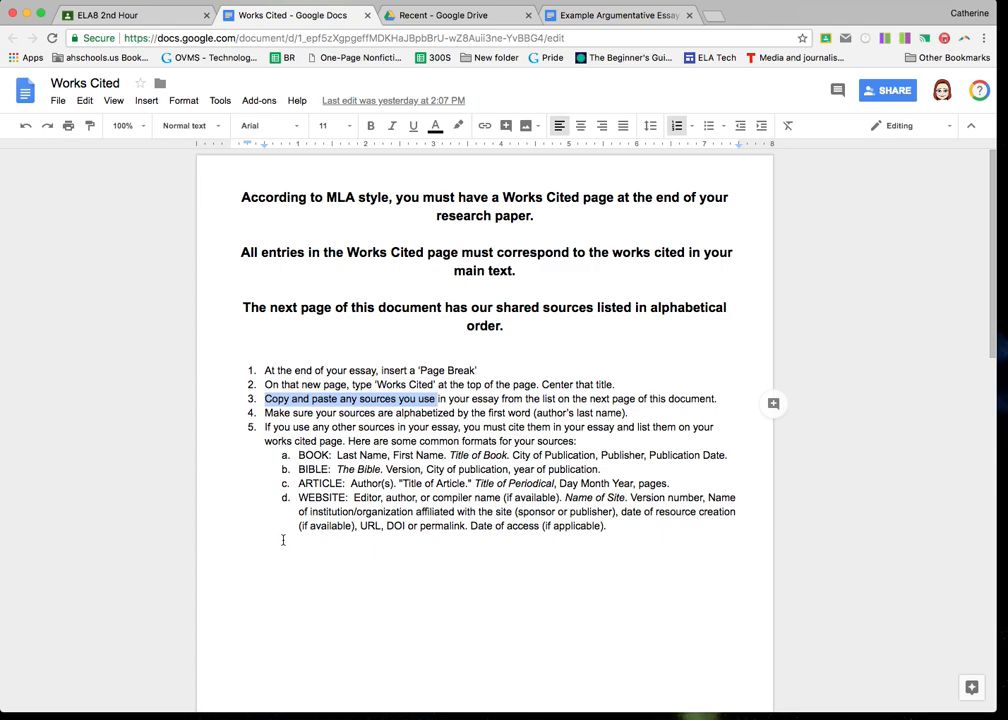
{"action": "left_click", "coordinate": [574, 17]}
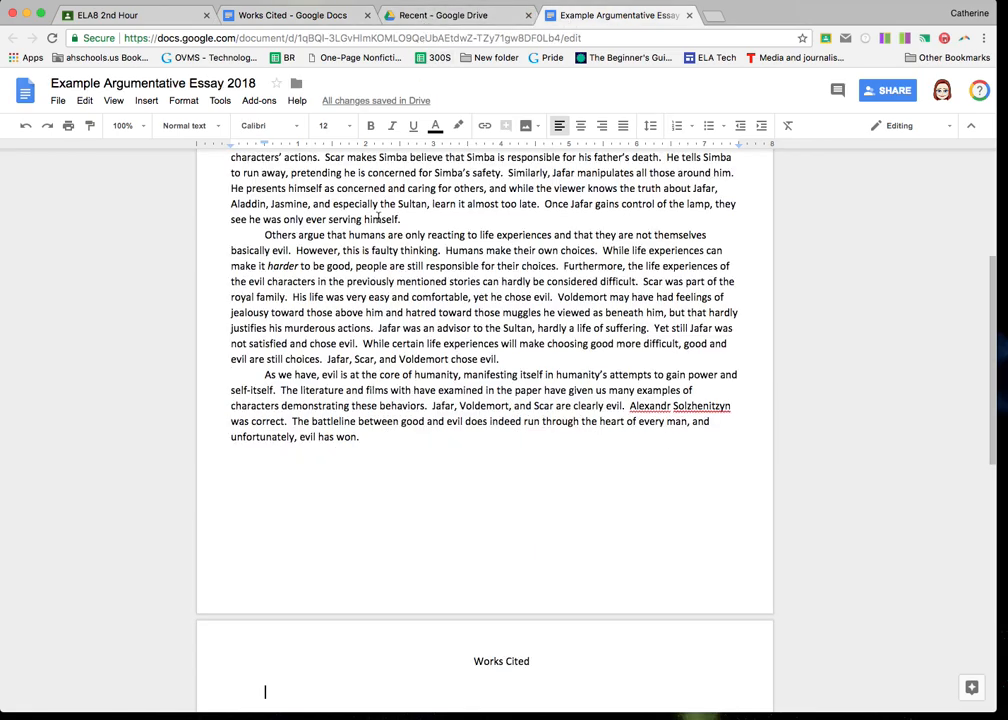
{"action": "left_click", "coordinate": [286, 16]}
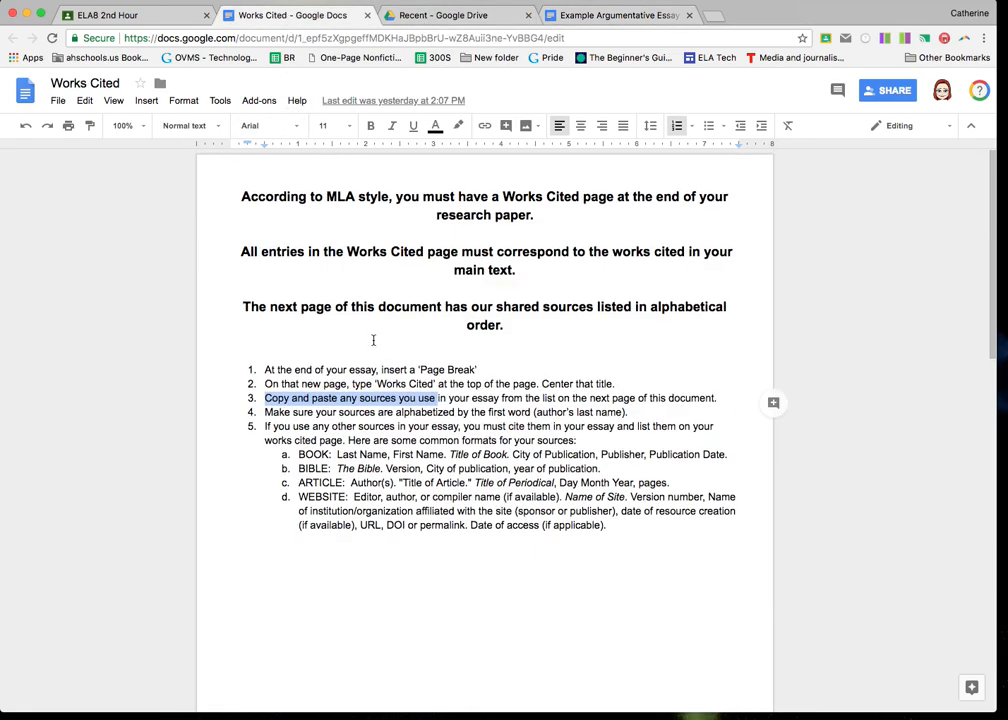
{"action": "scroll", "coordinate": [373, 340], "scroll_direction": "down", "scroll_amount": 4}
{"action": "scroll", "coordinate": [373, 340], "scroll_direction": "down", "scroll_amount": 5}
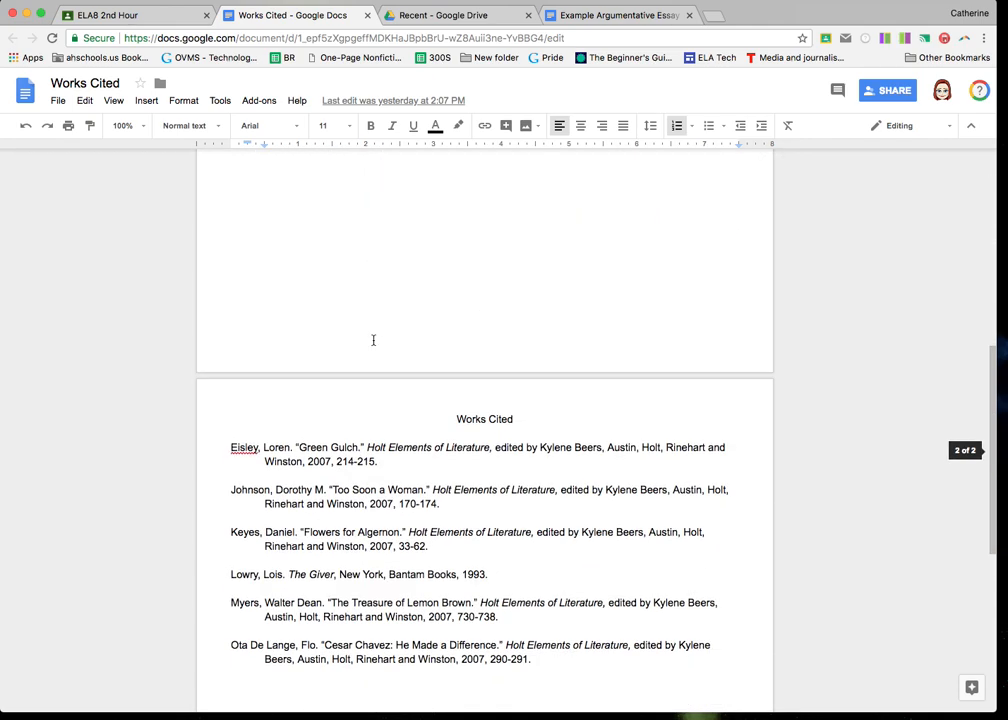
{"action": "left_click_drag", "start_coordinate": [231, 430], "coordinate": [384, 445]}
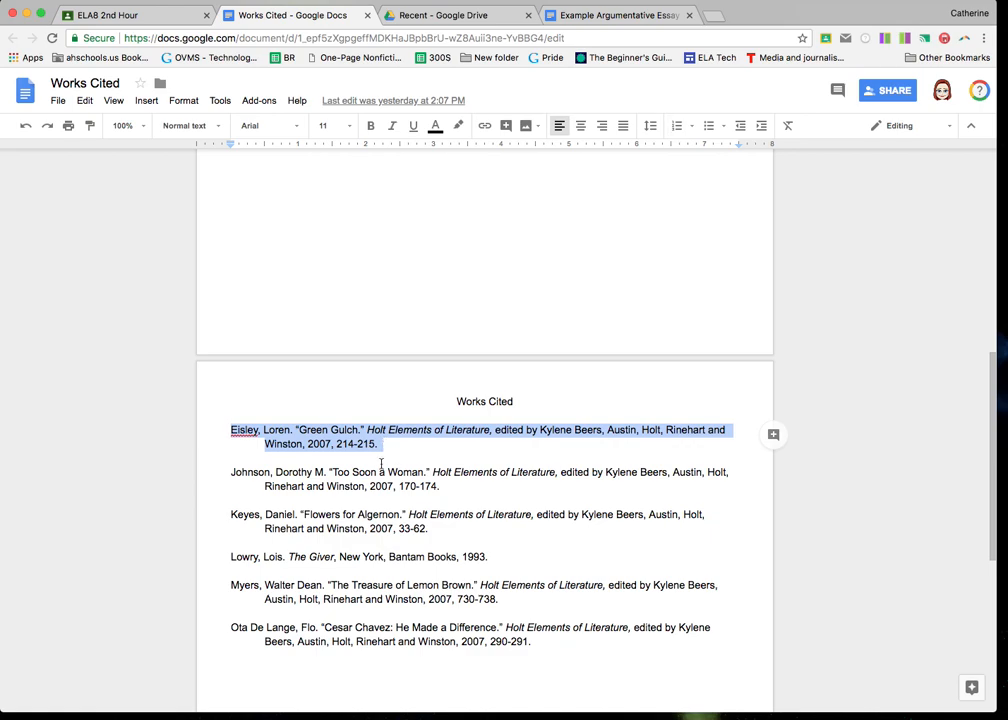
{"action": "left_click", "coordinate": [85, 102]}
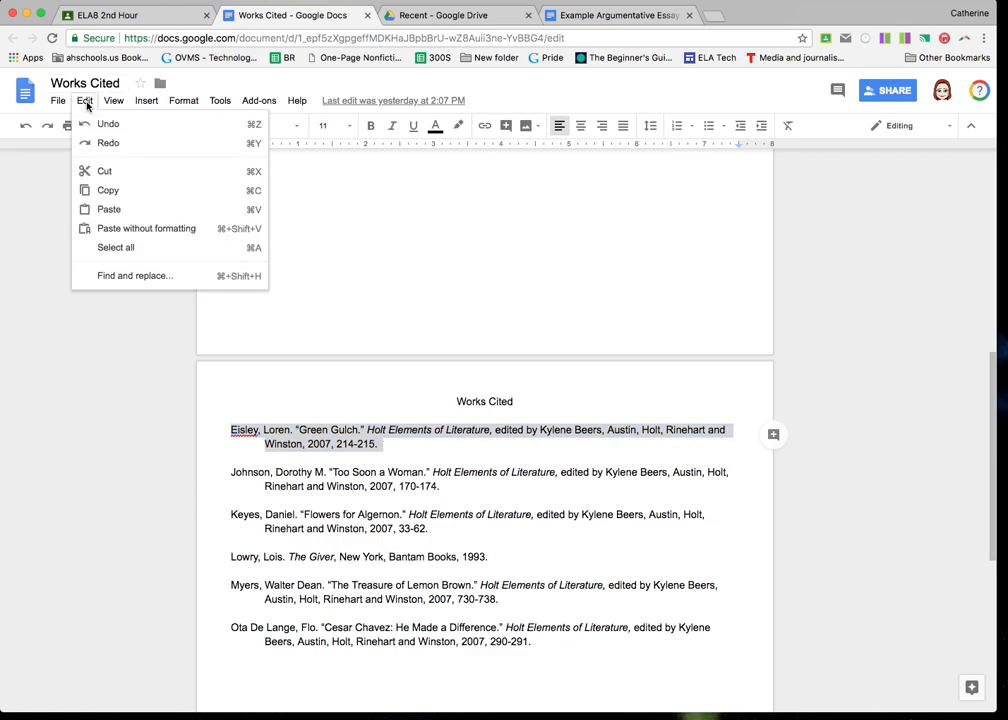
{"action": "left_click", "coordinate": [112, 191]}
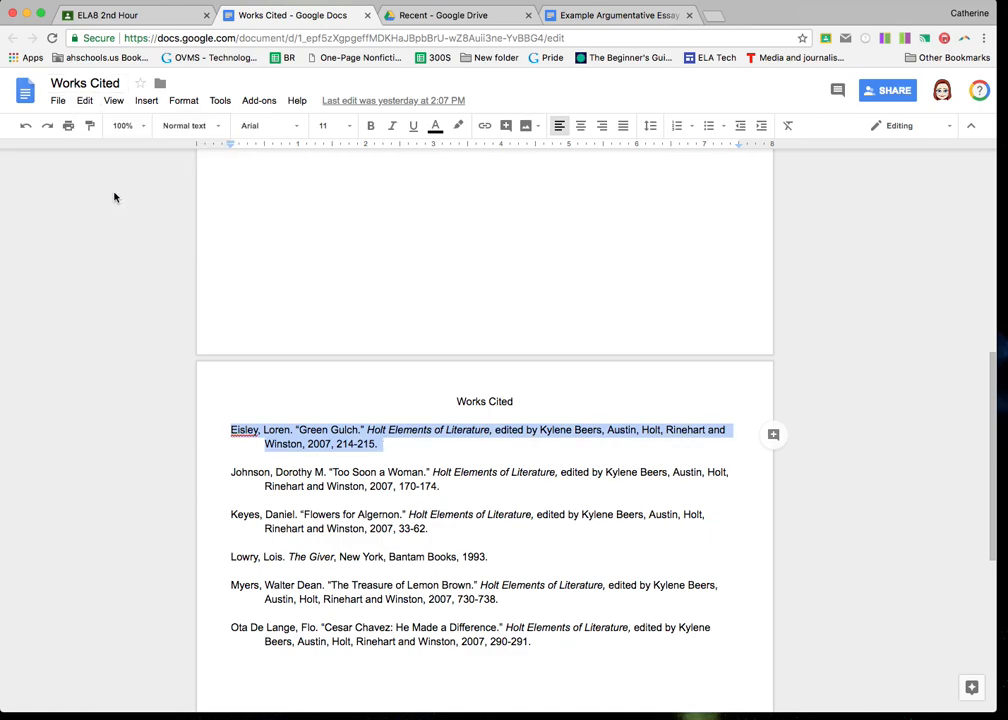
Step: Paste the "Green Gulch" citation under the essay's Works Cited title and start a new line beneath it without a first-line indent
{"action": "left_click", "coordinate": [622, 15]}
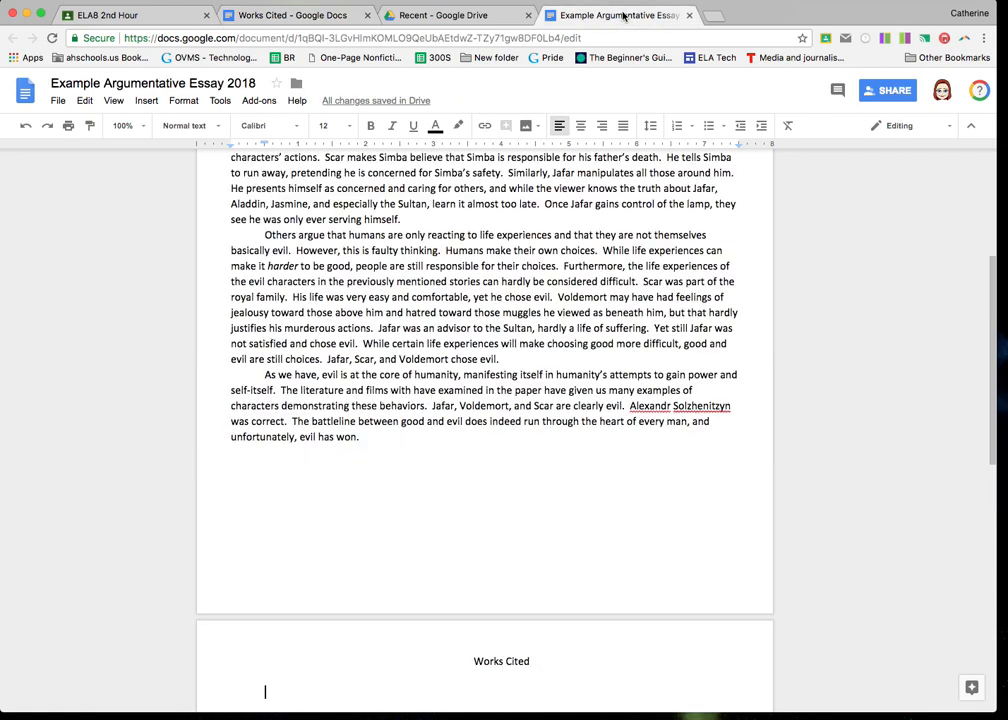
{"action": "scroll", "coordinate": [437, 598], "scroll_direction": "down", "scroll_amount": 3}
{"action": "left_click", "coordinate": [384, 604]}
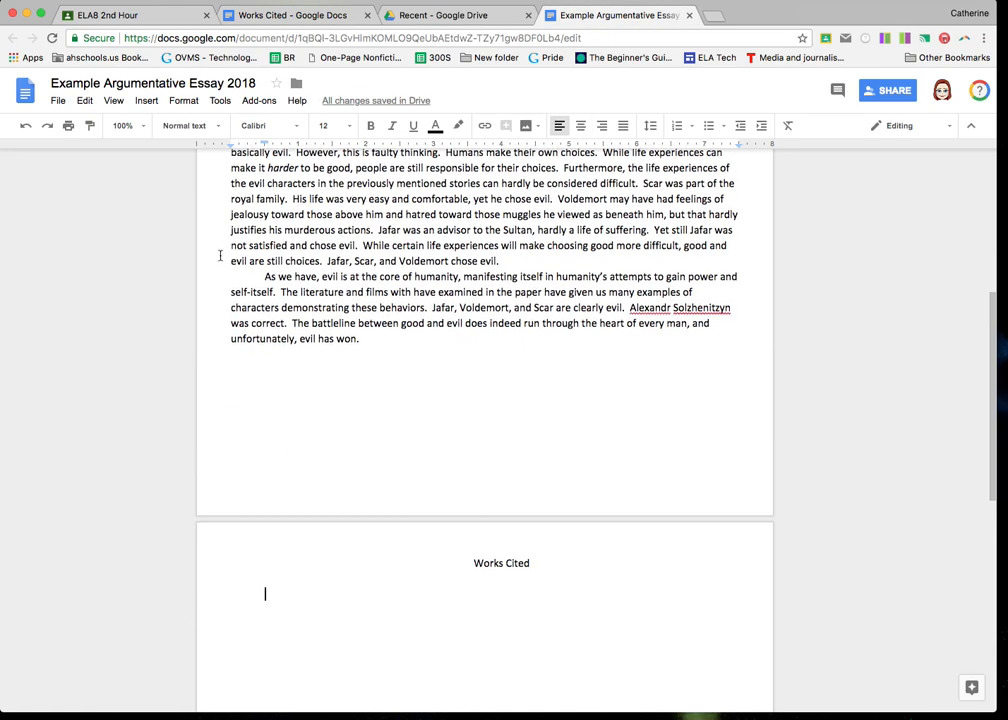
{"action": "left_click", "coordinate": [85, 101]}
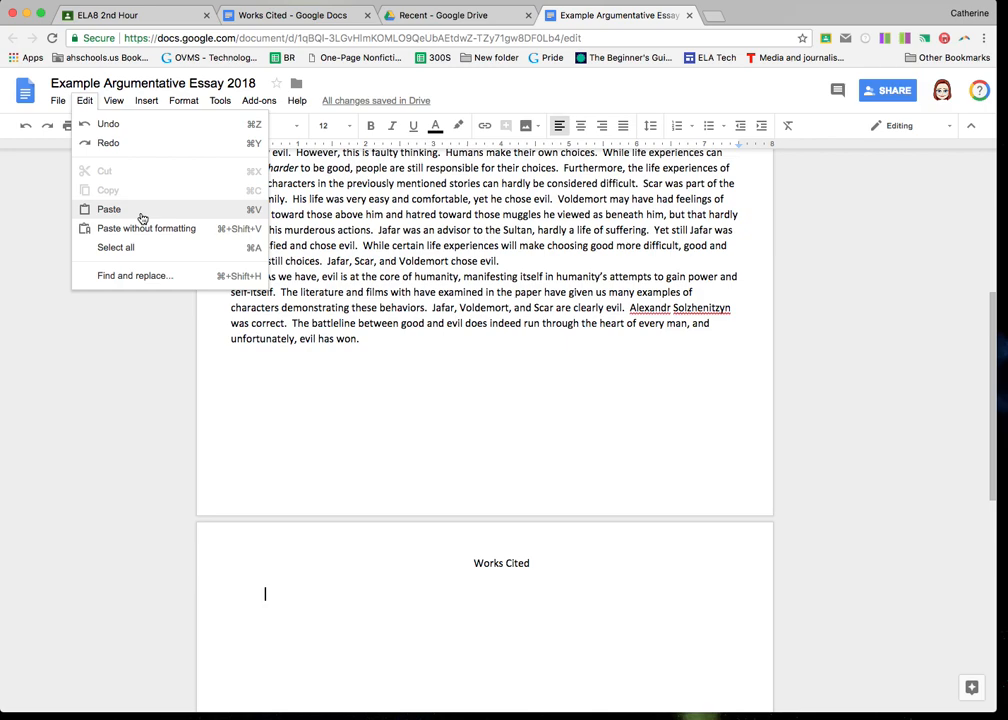
{"action": "left_click", "coordinate": [138, 210]}
{"action": "key", "text": "Return"}
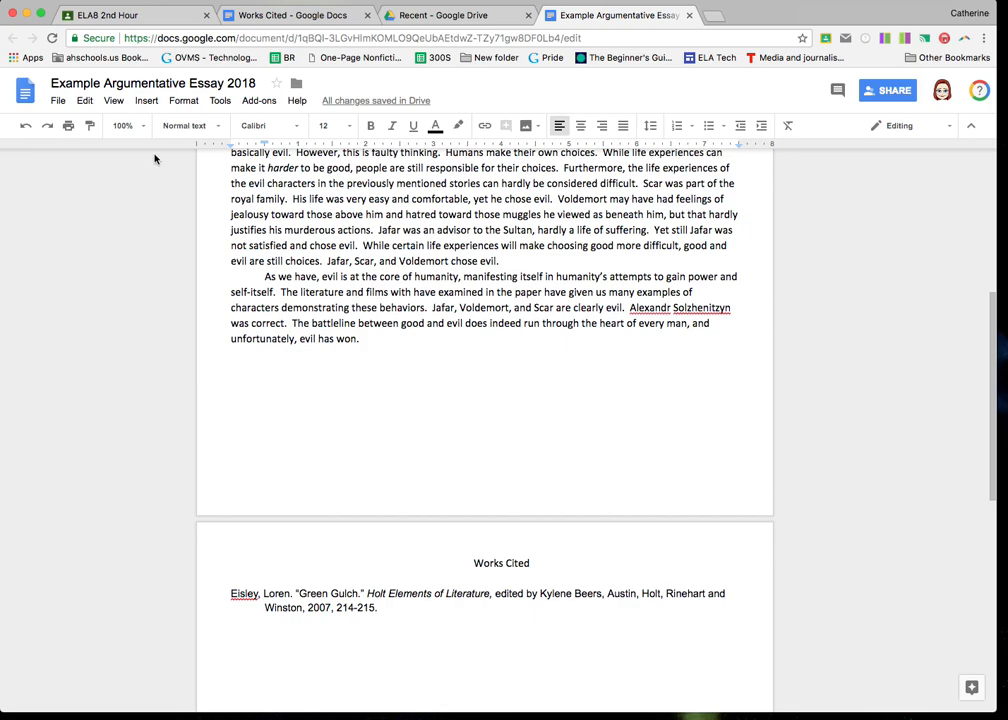
{"action": "left_click_drag", "start_coordinate": [264, 145], "coordinate": [230, 147]}
Step: Copy the "Flowers for Algernon" and "The Giver" citations from the Works Cited document and return to the essay
{"action": "left_click", "coordinate": [246, 15]}
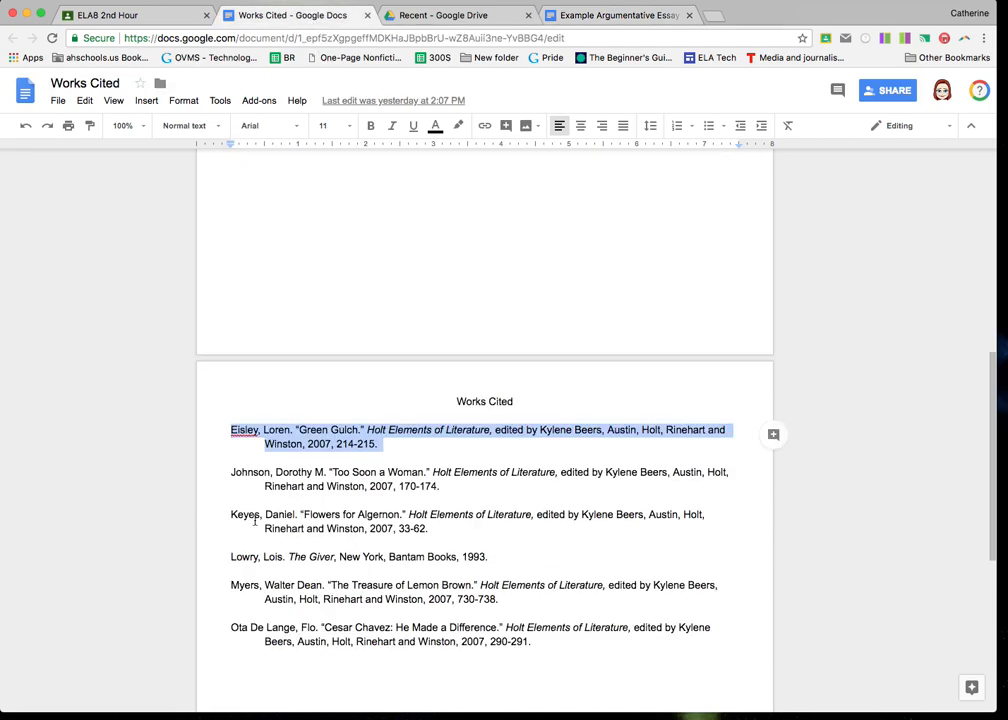
{"action": "left_click_drag", "start_coordinate": [231, 514], "coordinate": [501, 555]}
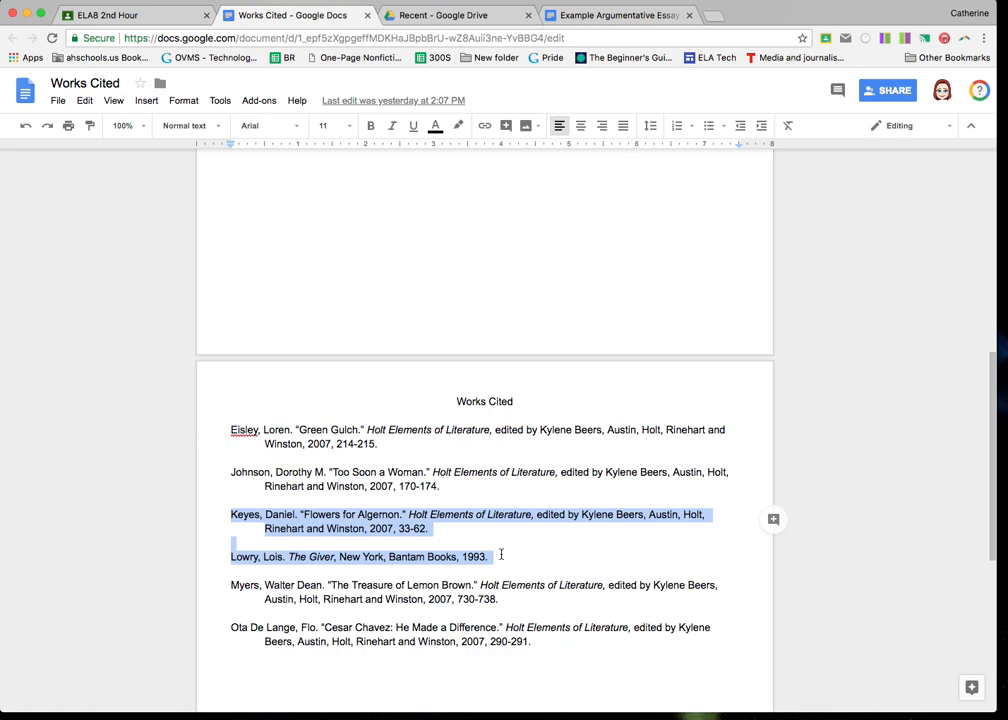
{"action": "left_click", "coordinate": [86, 101]}
{"action": "left_click", "coordinate": [110, 191]}
{"action": "left_click", "coordinate": [590, 16]}
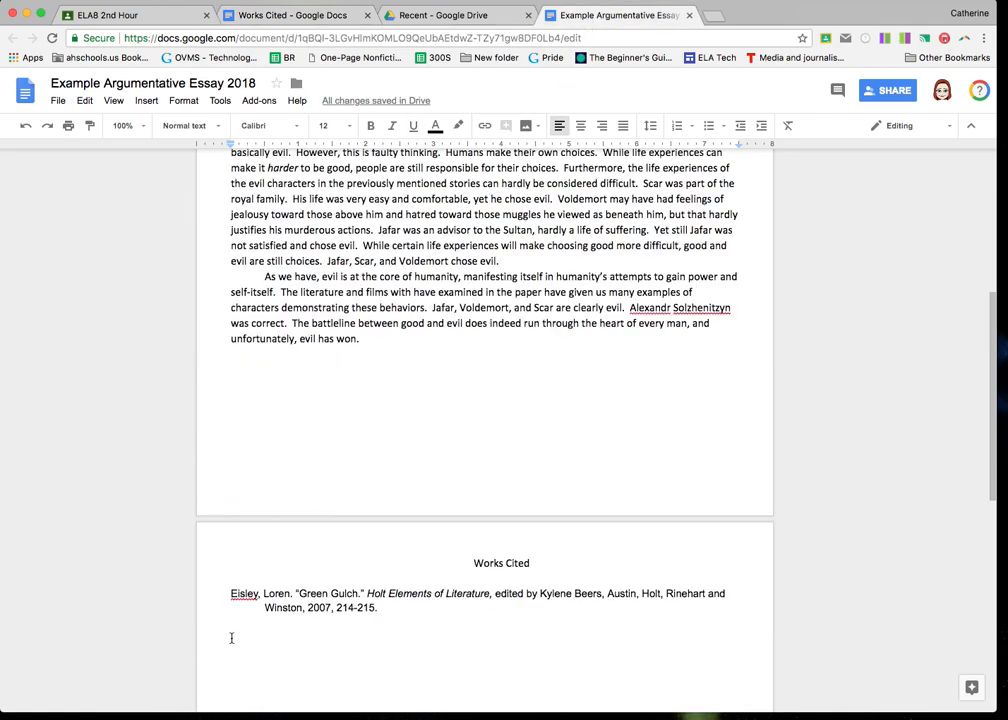
Step: Paste the copied "Flowers for Algernon" and "The Giver" citations below the "Green Gulch" entry on the essay's Works Cited page
{"action": "left_click", "coordinate": [85, 101]}
{"action": "left_click", "coordinate": [110, 209]}
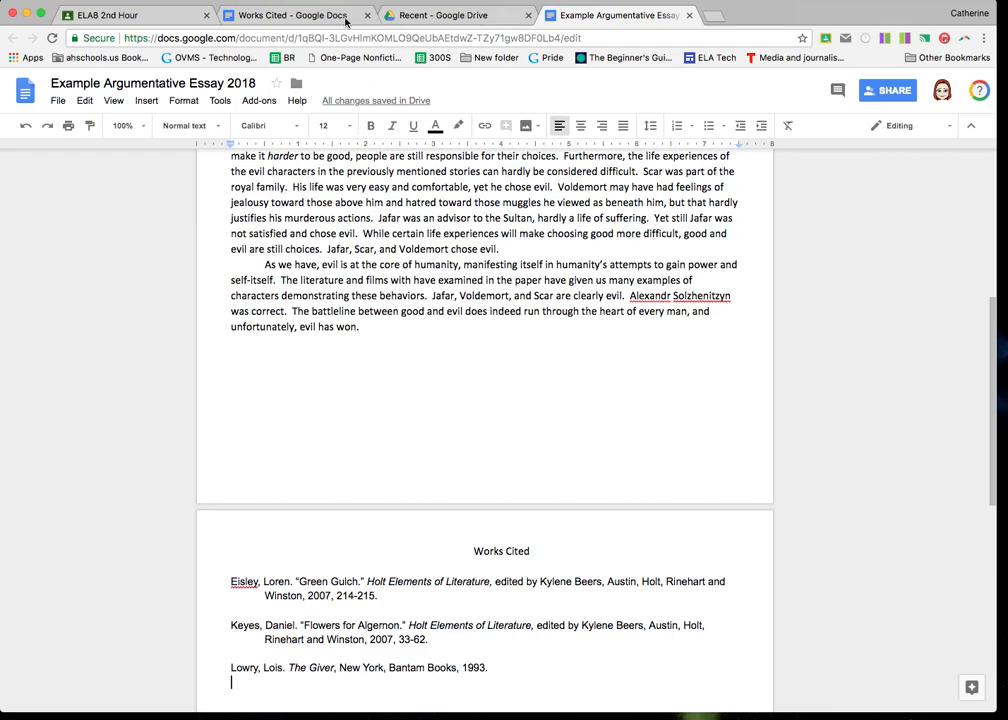
Step: Read the alphabetizing instruction in the Works Cited document and check the order of the essay's citations by the authors' last names
{"action": "left_click", "coordinate": [321, 16]}
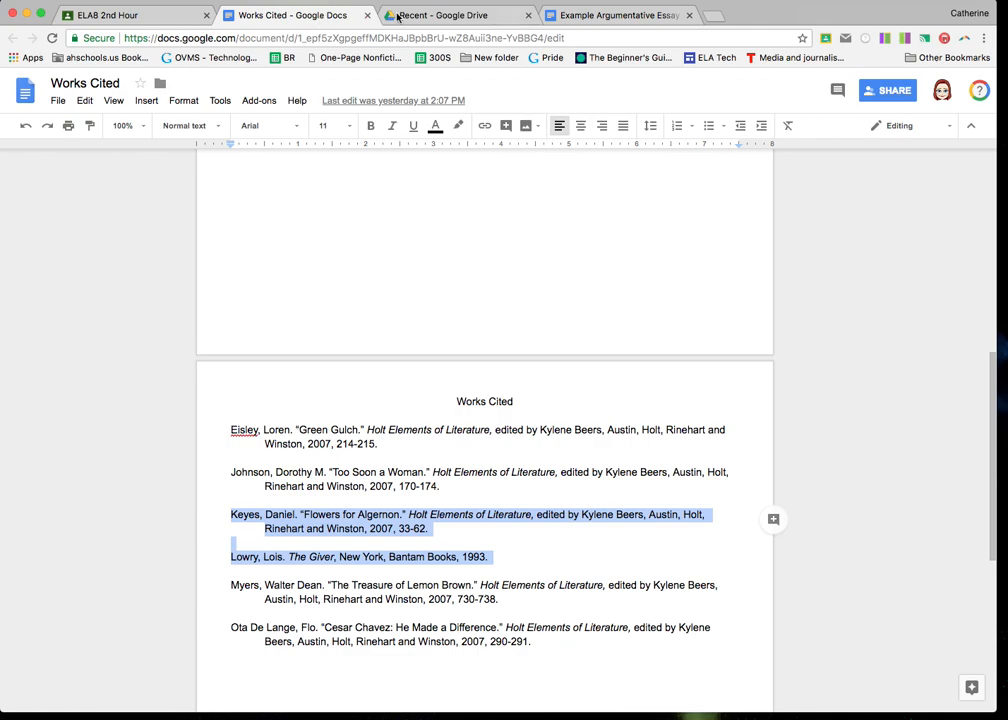
{"action": "left_click", "coordinate": [368, 327]}
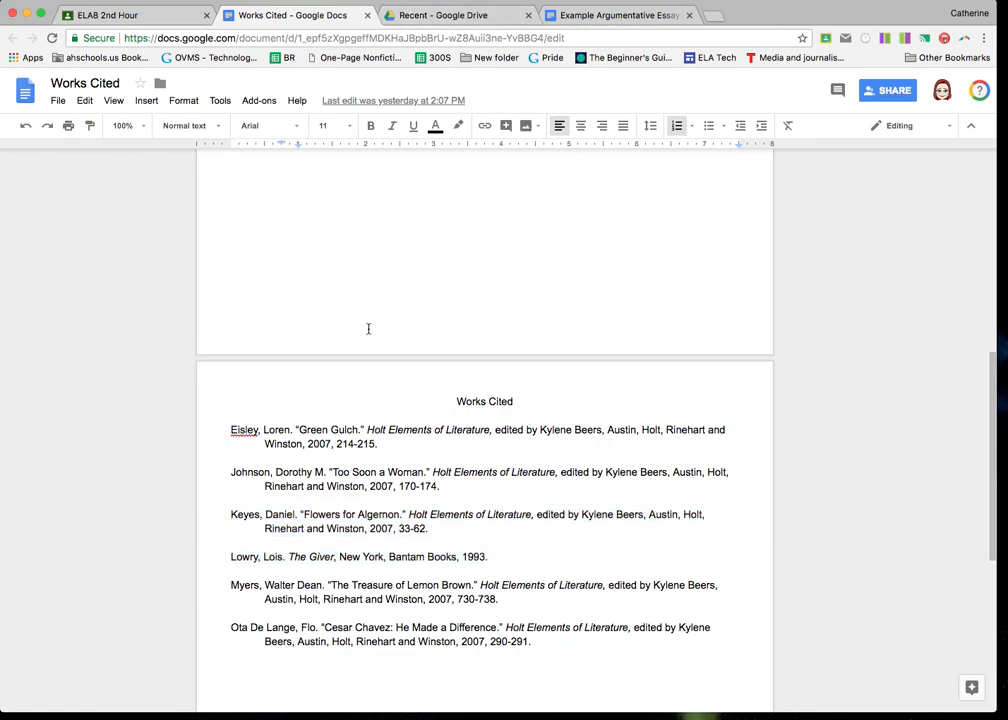
{"action": "scroll", "coordinate": [368, 330], "scroll_direction": "up", "scroll_amount": 5}
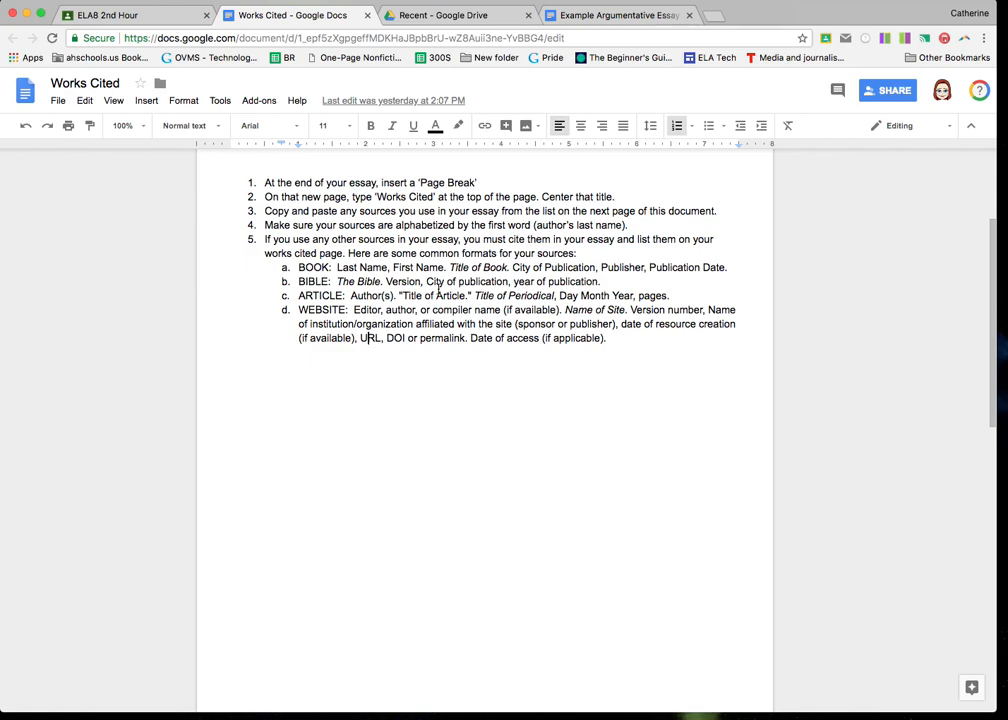
{"action": "scroll", "coordinate": [435, 350], "scroll_direction": "down", "scroll_amount": 3}
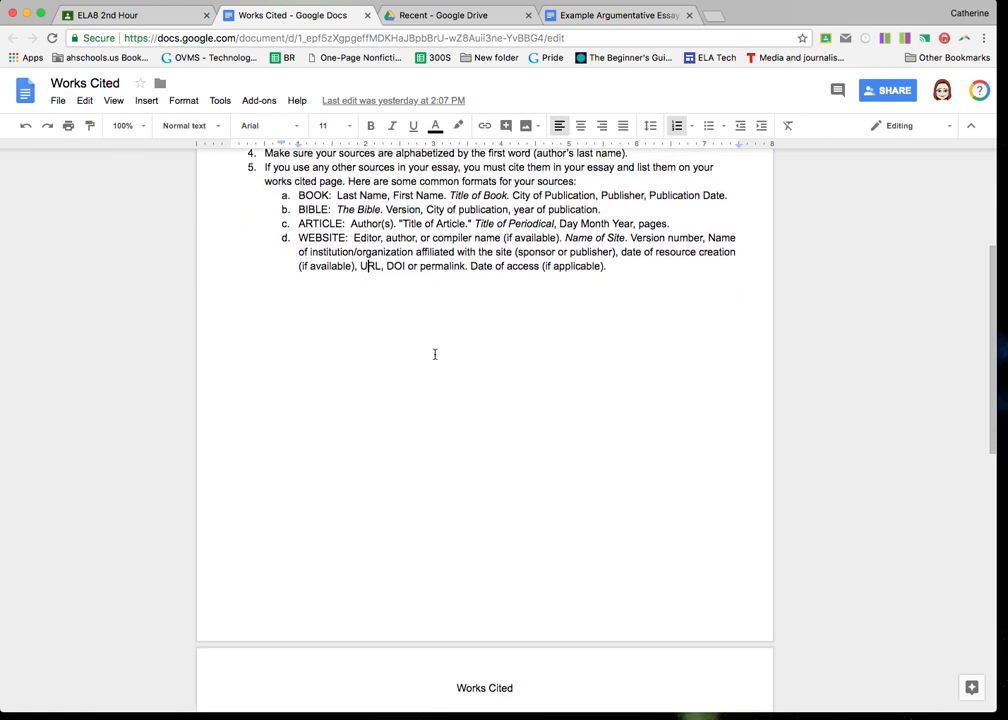
{"action": "scroll", "coordinate": [435, 354], "scroll_direction": "down", "scroll_amount": 3}
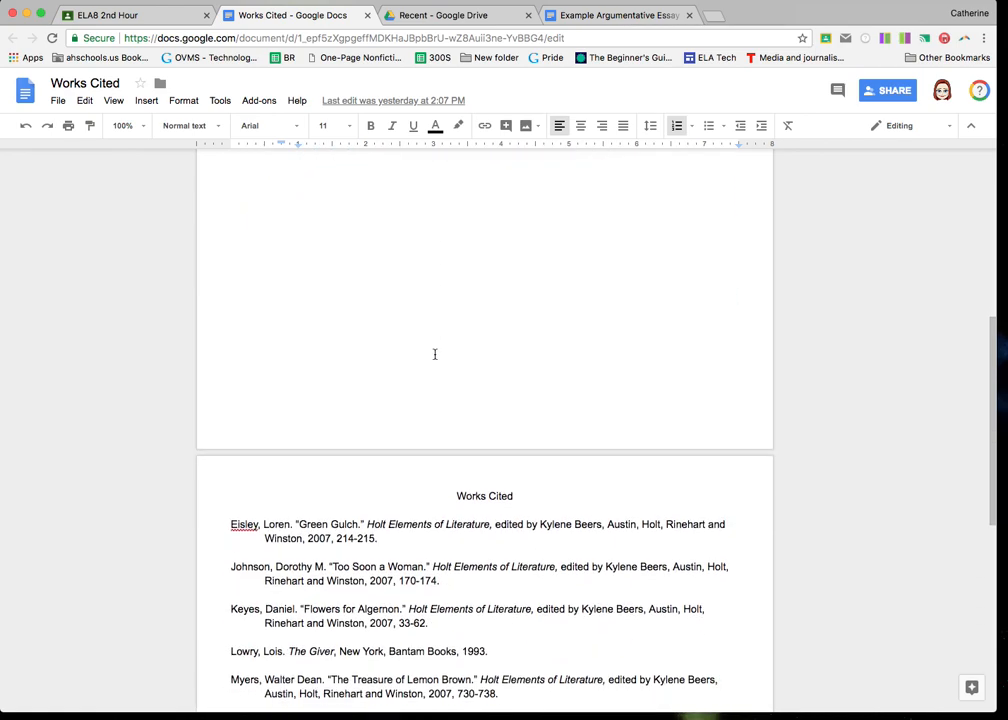
{"action": "left_click", "coordinate": [566, 15]}
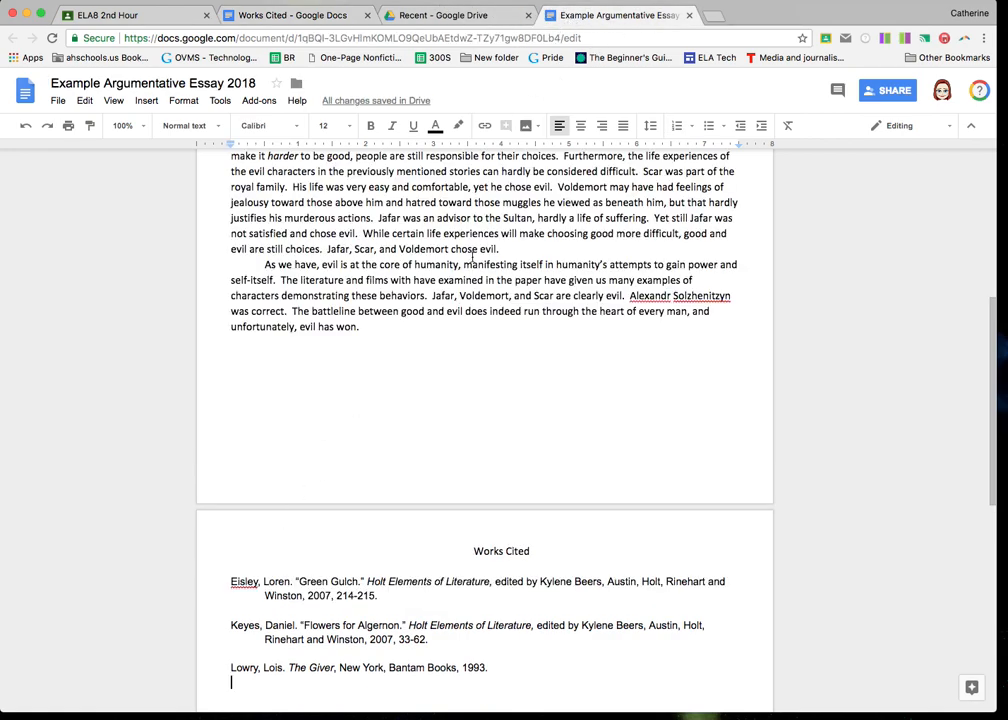
{"action": "left_click", "coordinate": [232, 581]}
{"action": "left_click", "coordinate": [233, 626]}
{"action": "left_click", "coordinate": [231, 665]}
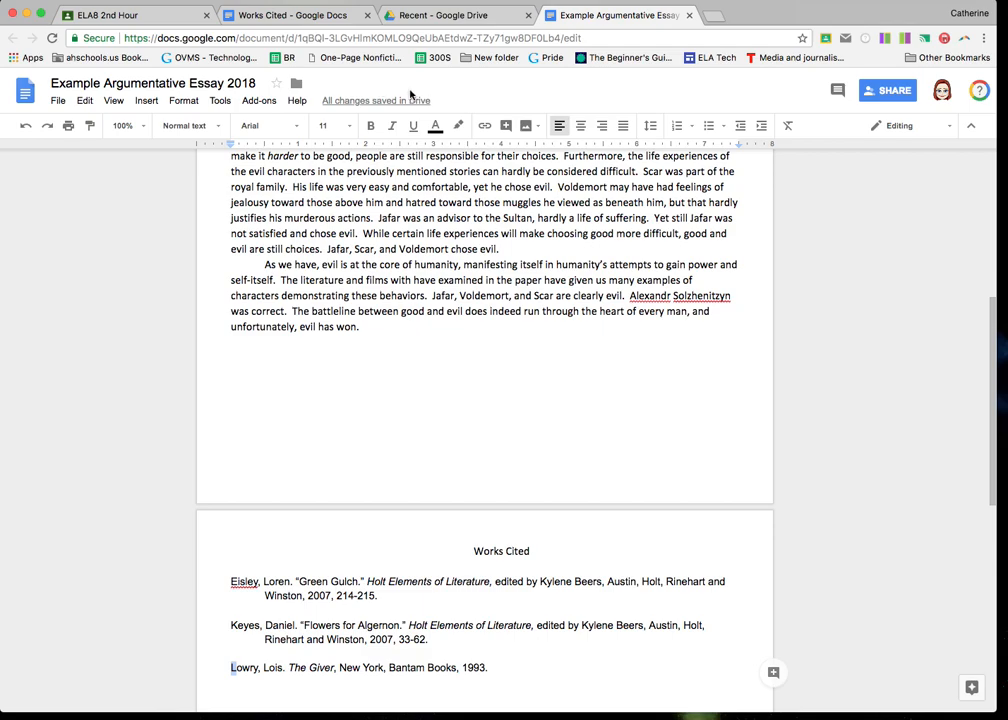
Step: Examine the book, Bible, article and website citation formats for other sources in the Works Cited document
{"action": "left_click", "coordinate": [305, 18]}
{"action": "scroll", "coordinate": [347, 270], "scroll_direction": "up", "scroll_amount": 10}
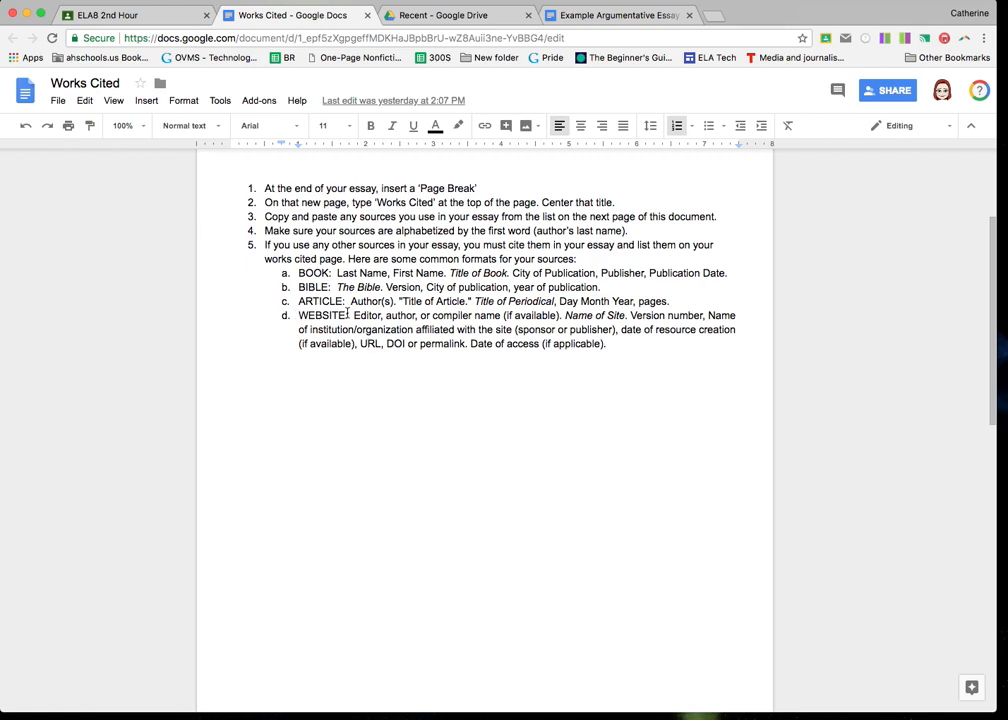
{"action": "left_click_drag", "start_coordinate": [298, 273], "coordinate": [621, 371]}
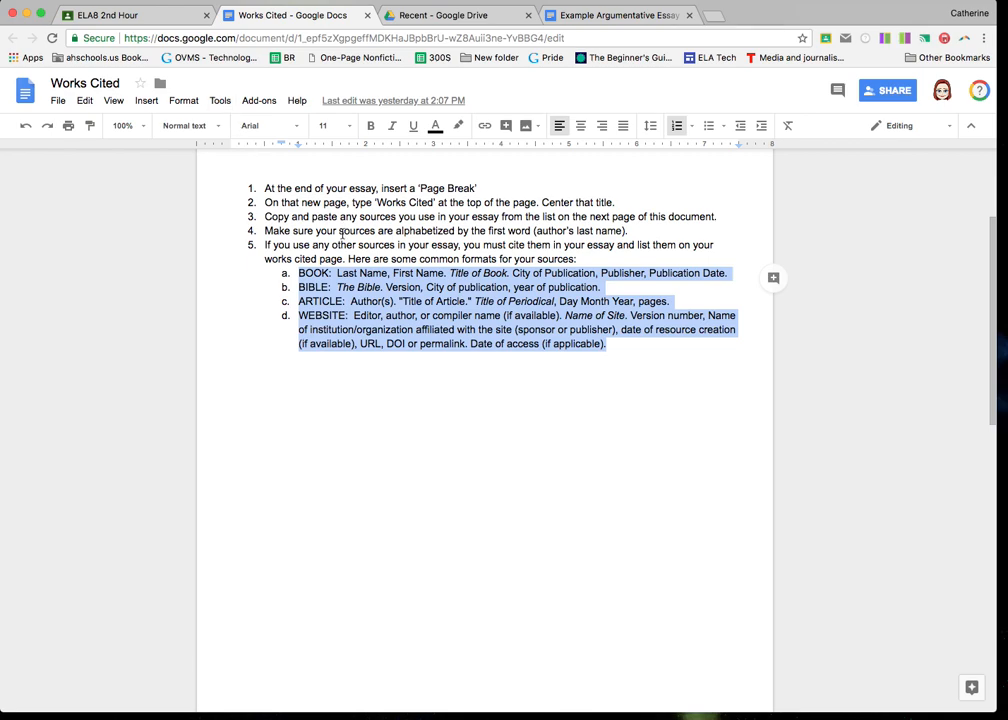
Step: Return to the example essay and review its Works Cited page
{"action": "left_click", "coordinate": [590, 17]}
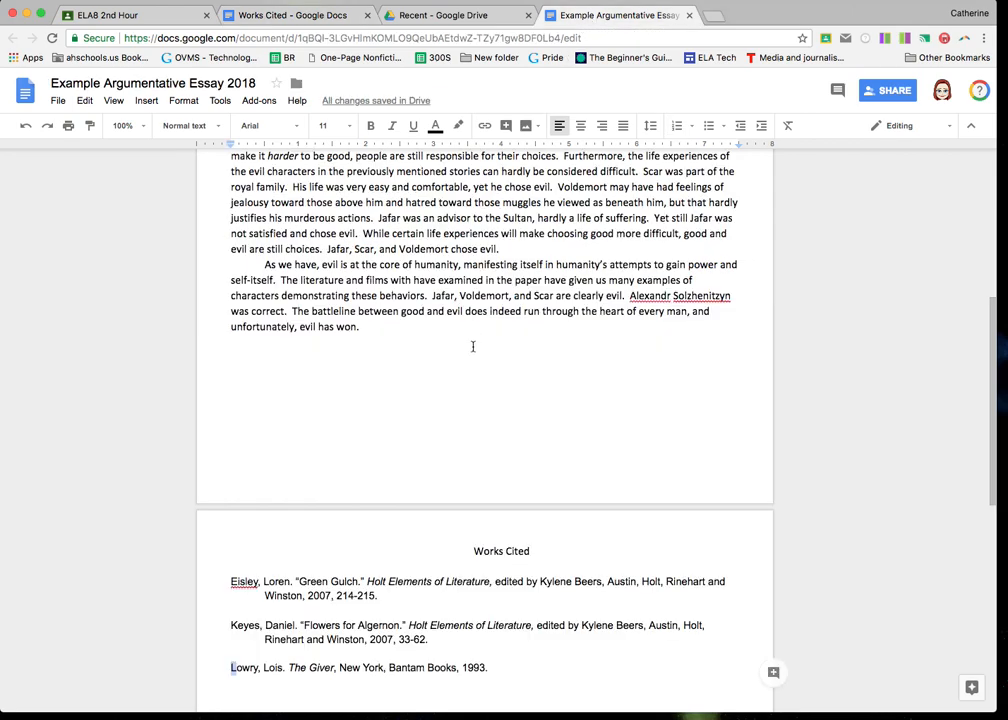
{"action": "scroll", "coordinate": [471, 354], "scroll_direction": "up", "scroll_amount": 1}
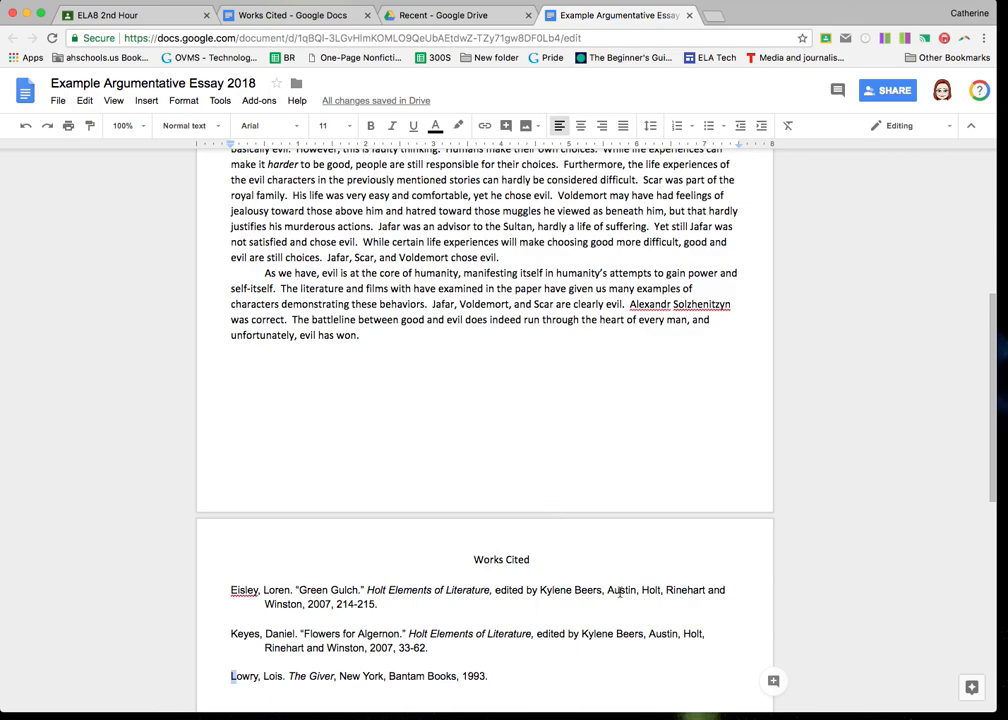
{"action": "scroll", "coordinate": [620, 592], "scroll_direction": "down", "scroll_amount": 5}
{"action": "scroll", "coordinate": [620, 592], "scroll_direction": "up", "scroll_amount": 1}
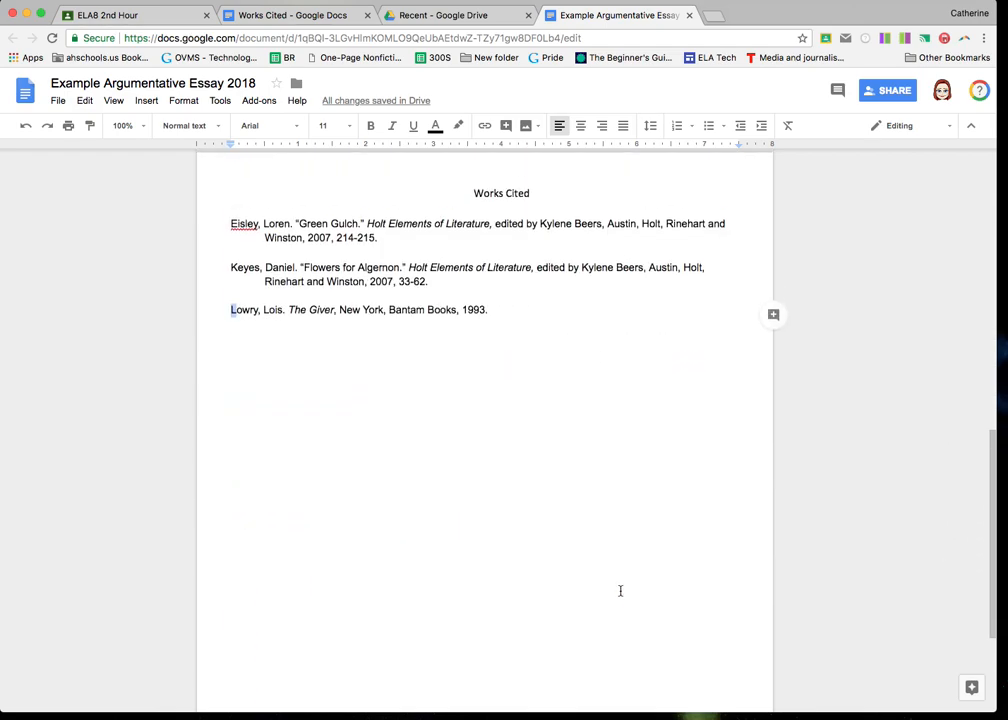
{"action": "scroll", "coordinate": [617, 588], "scroll_direction": "up", "scroll_amount": 2}
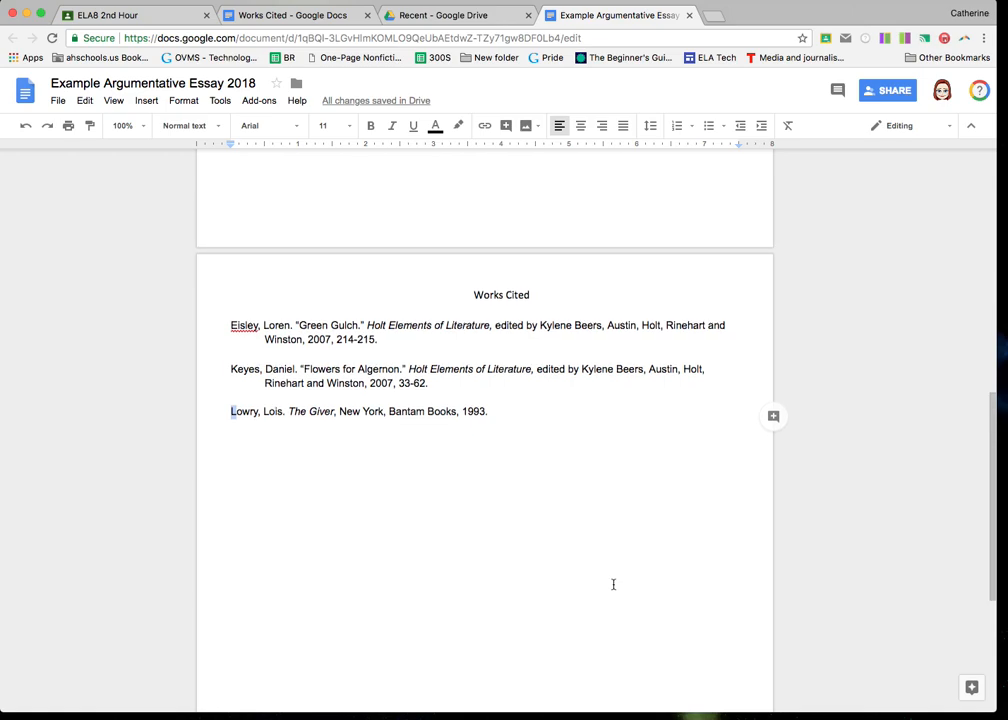